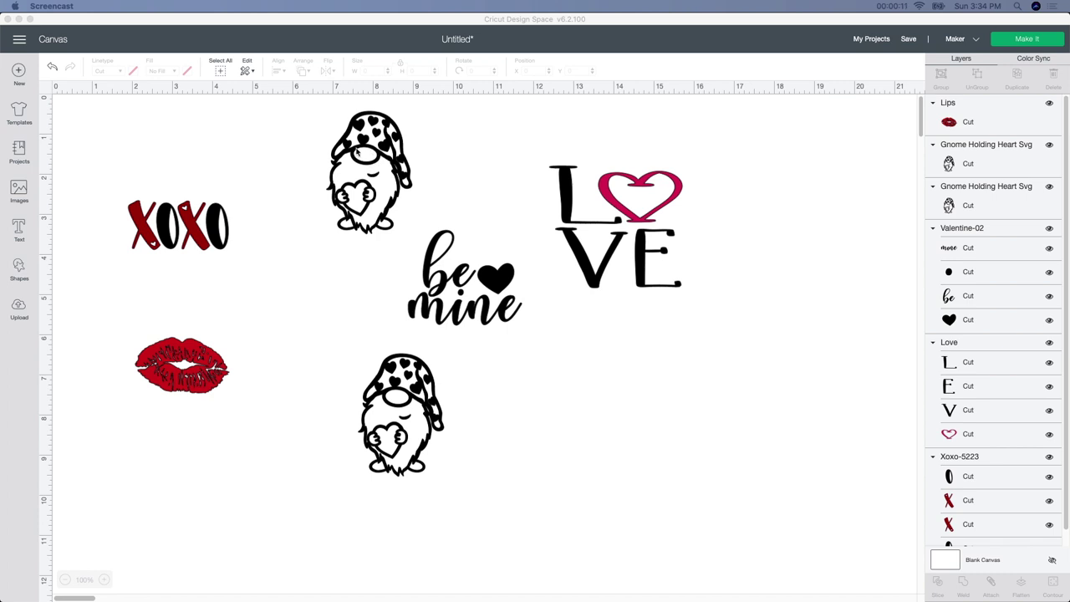
Click through the be mine, LOVE, XOXO and lips designs, then lower the upper gnome slightly.
{"action": "left_click", "coordinate": [609, 245]}
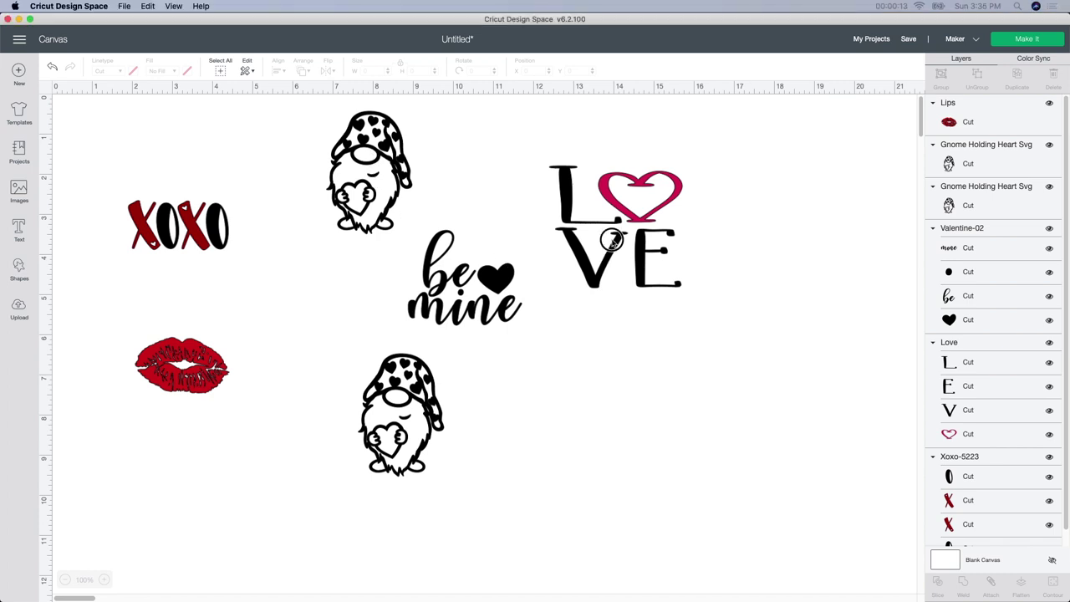
{"action": "left_click", "coordinate": [463, 312]}
{"action": "left_click", "coordinate": [575, 264]}
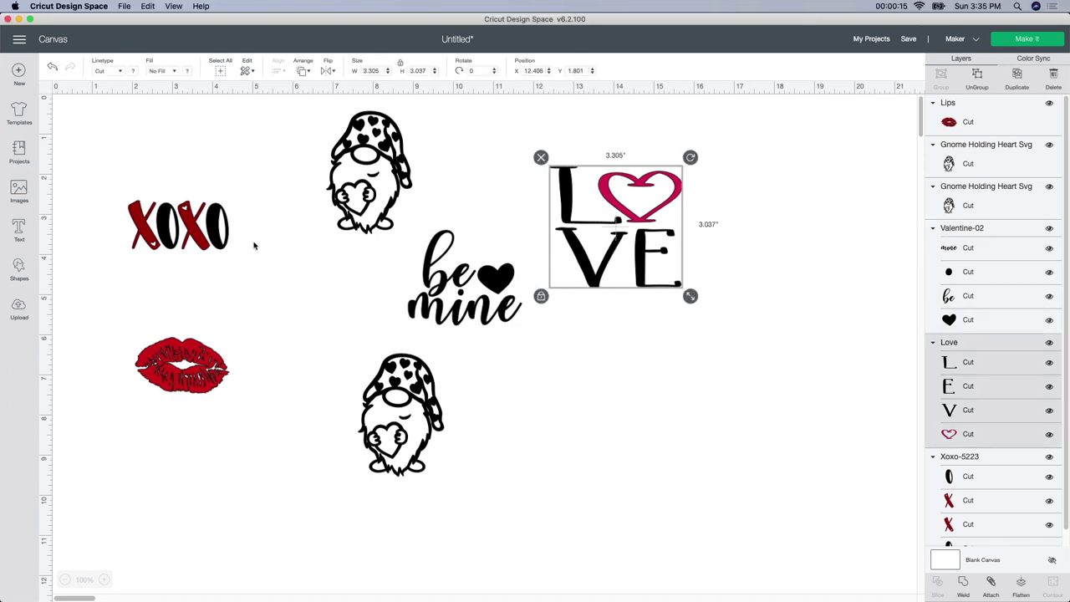
{"action": "left_click", "coordinate": [203, 242]}
{"action": "left_click", "coordinate": [184, 355]}
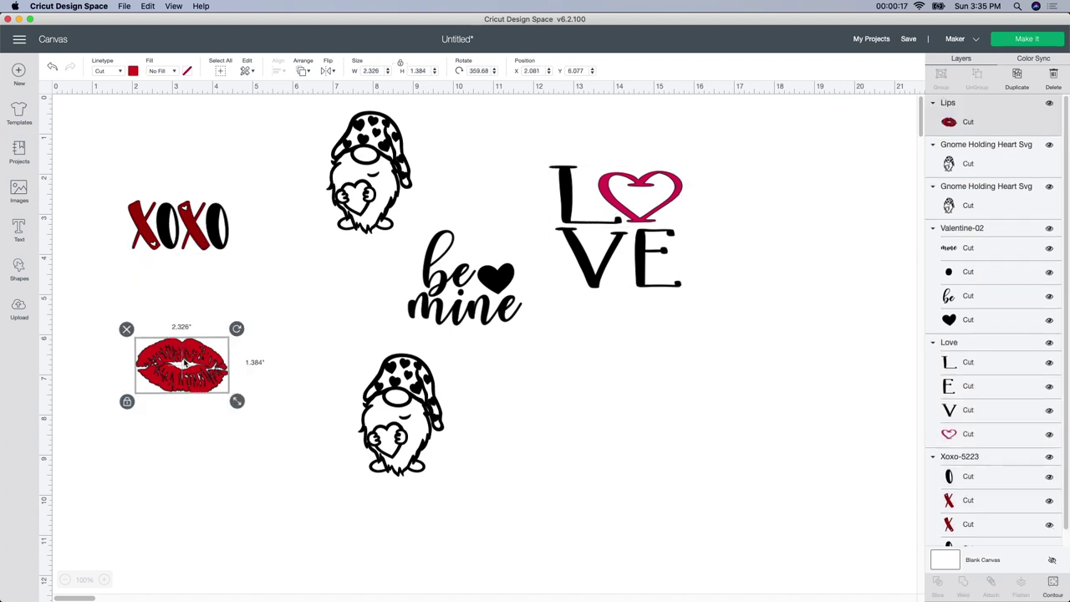
{"action": "left_click", "coordinate": [197, 240]}
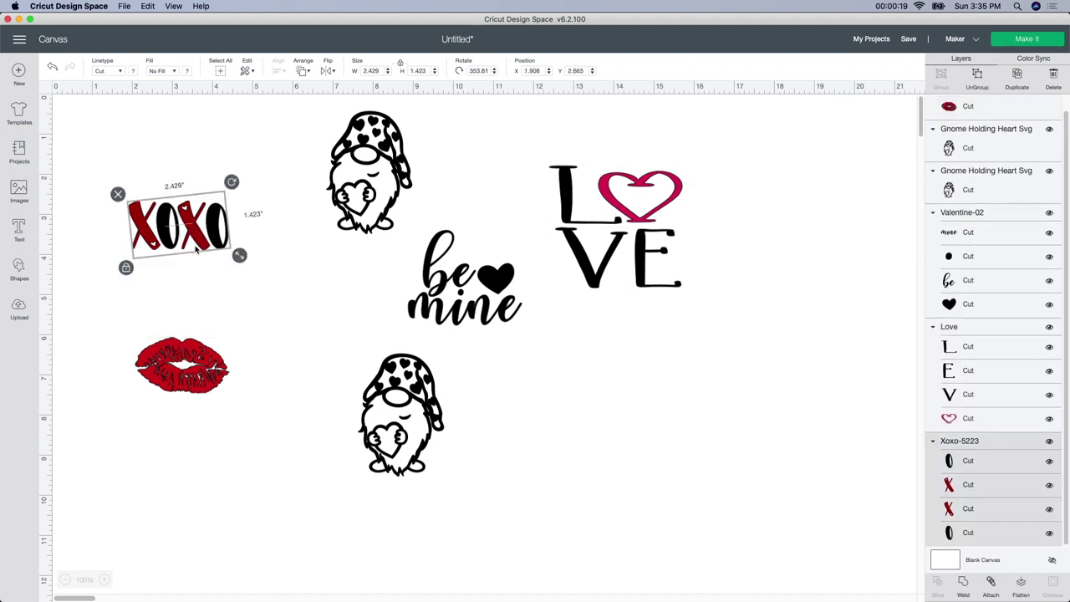
{"action": "left_click", "coordinate": [467, 306]}
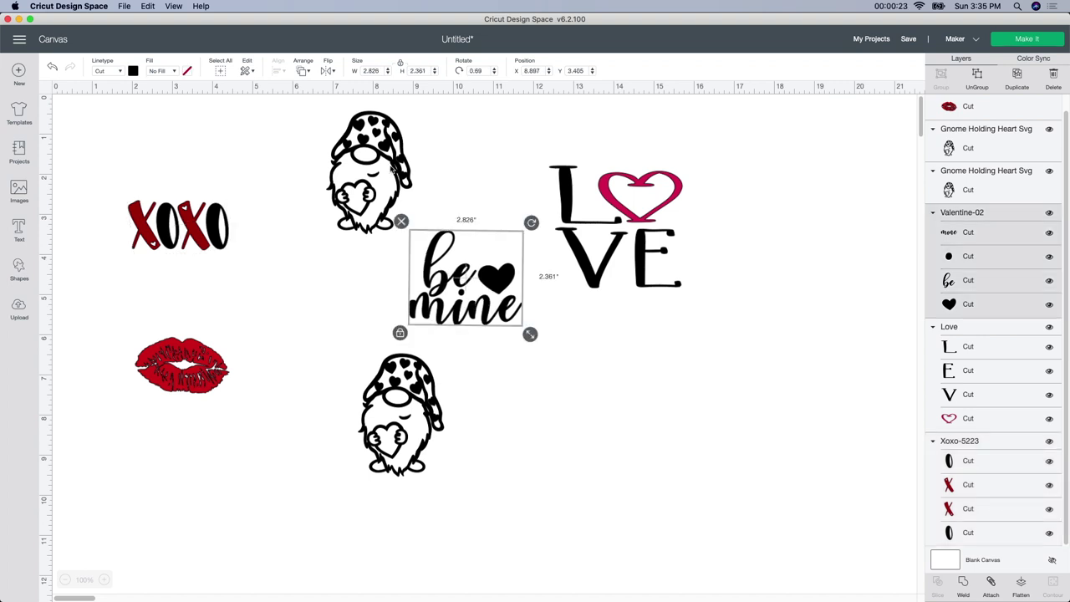
{"action": "left_click_drag", "start_coordinate": [373, 168], "coordinate": [371, 205]}
Shrink 'be mine' to about 1.6 × 1.3 in, tilt it ~11° beside the upper gnome, and shift the lower gnome right.
{"action": "left_click", "coordinate": [518, 318]}
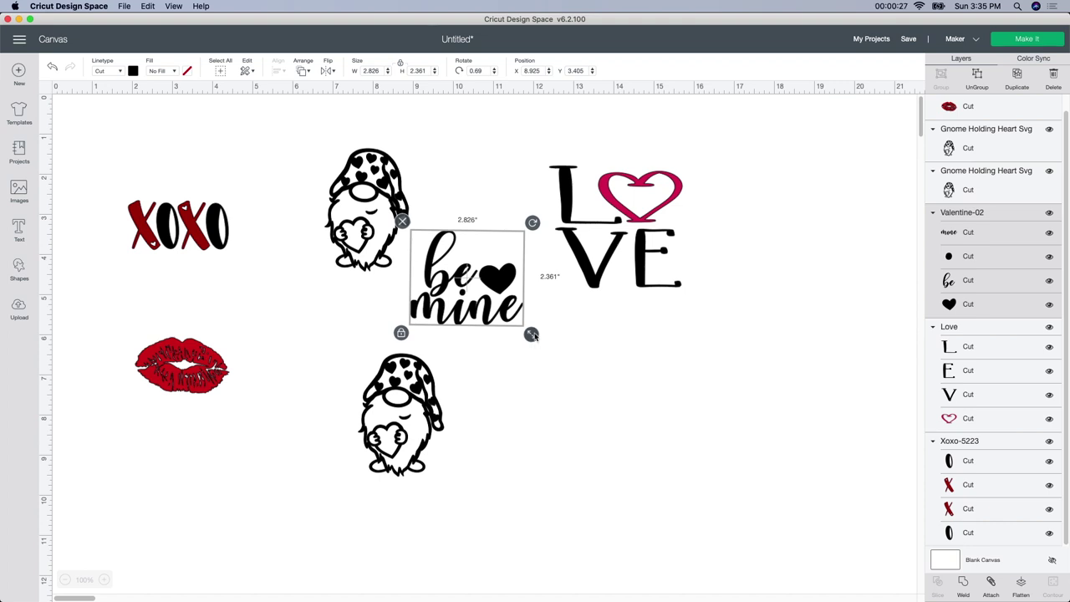
{"action": "left_click_drag", "start_coordinate": [532, 334], "coordinate": [429, 268]}
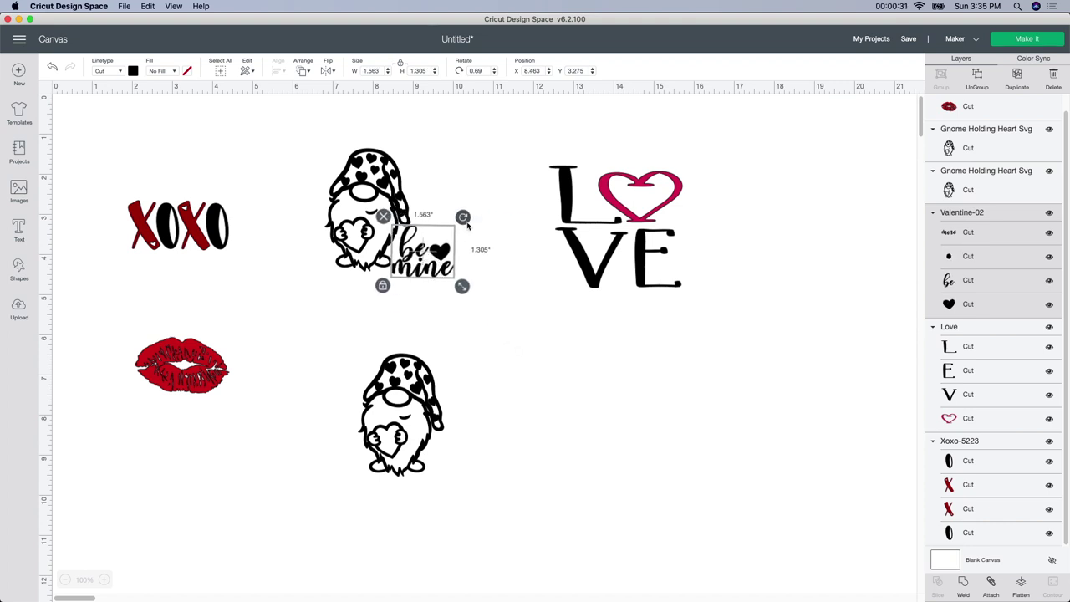
{"action": "left_click_drag", "start_coordinate": [462, 215], "coordinate": [456, 206]}
{"action": "left_click", "coordinate": [514, 344]}
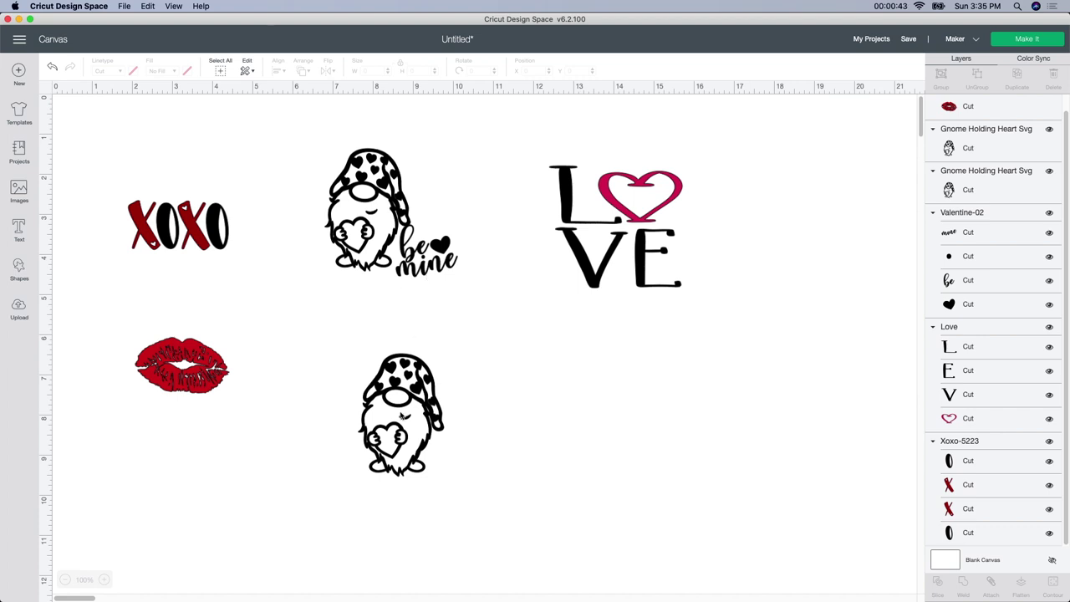
{"action": "left_click_drag", "start_coordinate": [406, 400], "coordinate": [466, 352]}
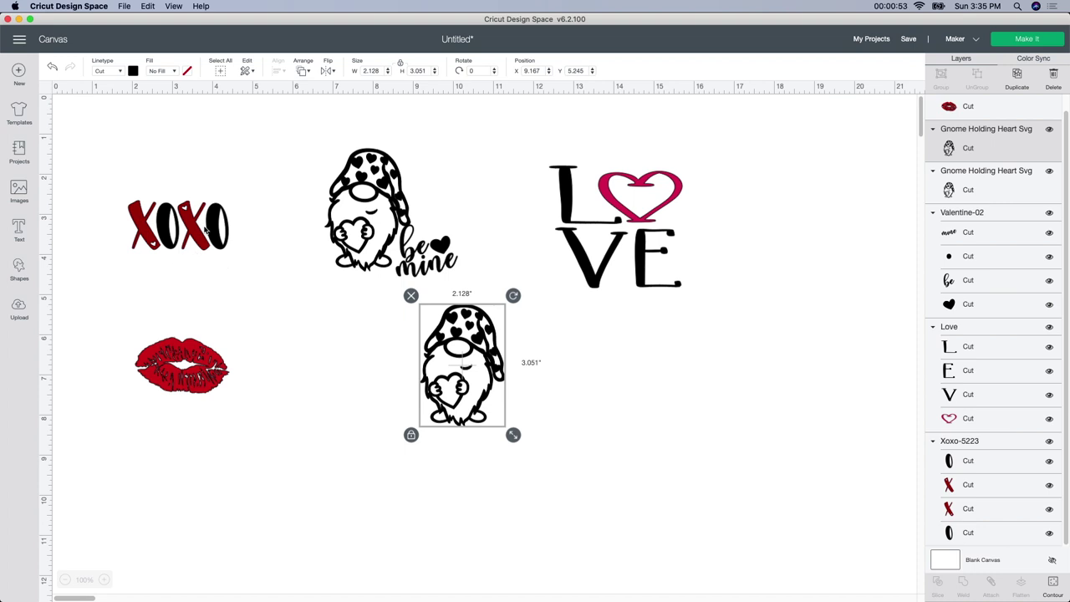
{"action": "left_click", "coordinate": [424, 252]}
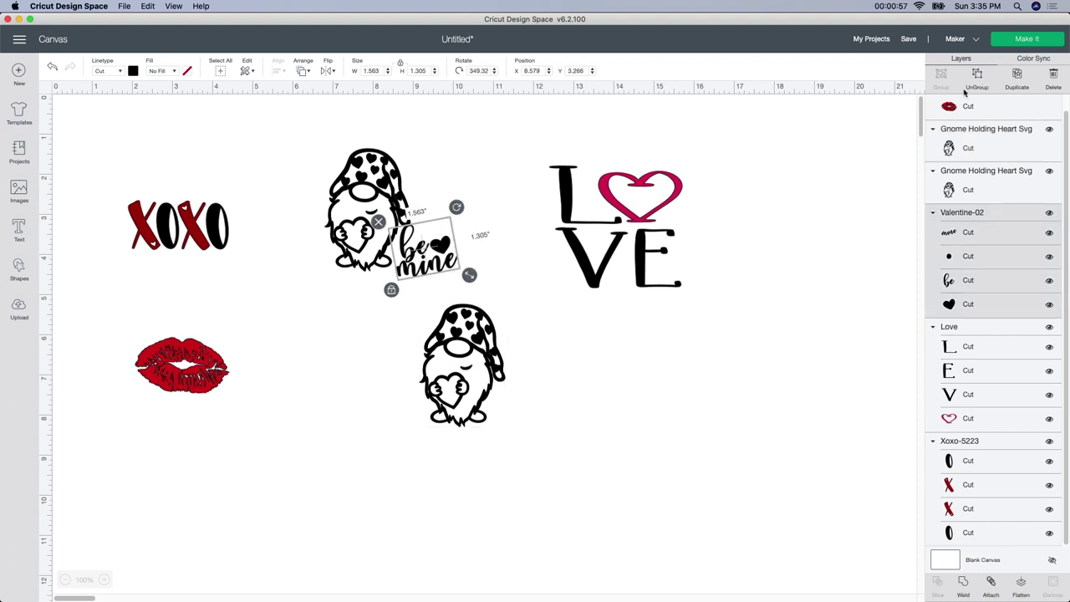
Duplicate 'be mine' and place the copy on the lower gnome's upper-left shoulder.
{"action": "left_click", "coordinate": [1018, 78]}
{"action": "left_click_drag", "start_coordinate": [452, 254], "coordinate": [410, 323]}
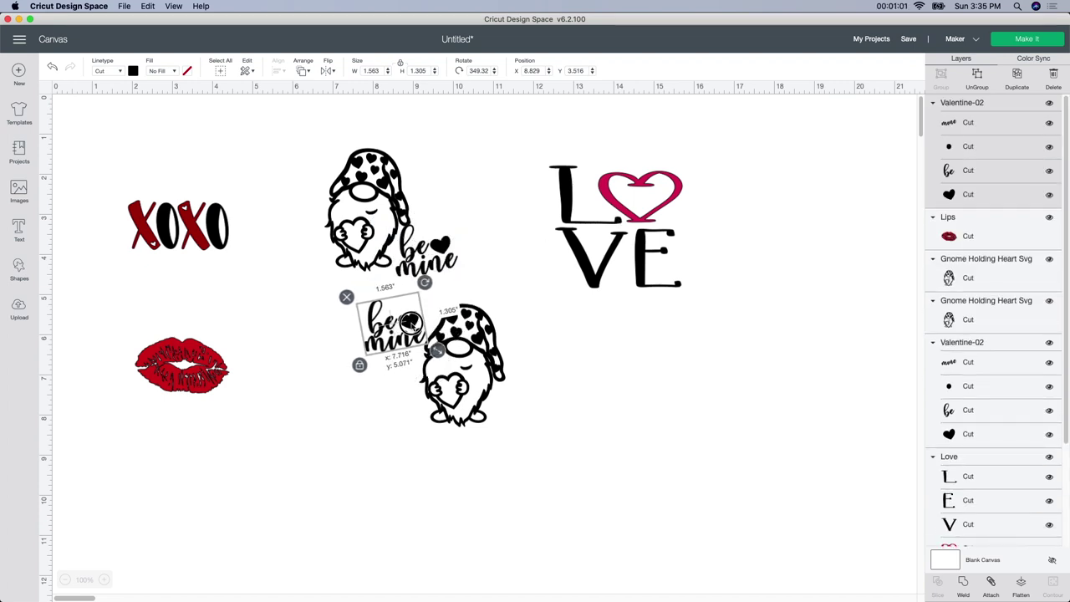
{"action": "left_click", "coordinate": [538, 437]}
{"action": "left_click_drag", "start_coordinate": [321, 296], "coordinate": [430, 402]}
{"action": "left_click", "coordinate": [539, 439]}
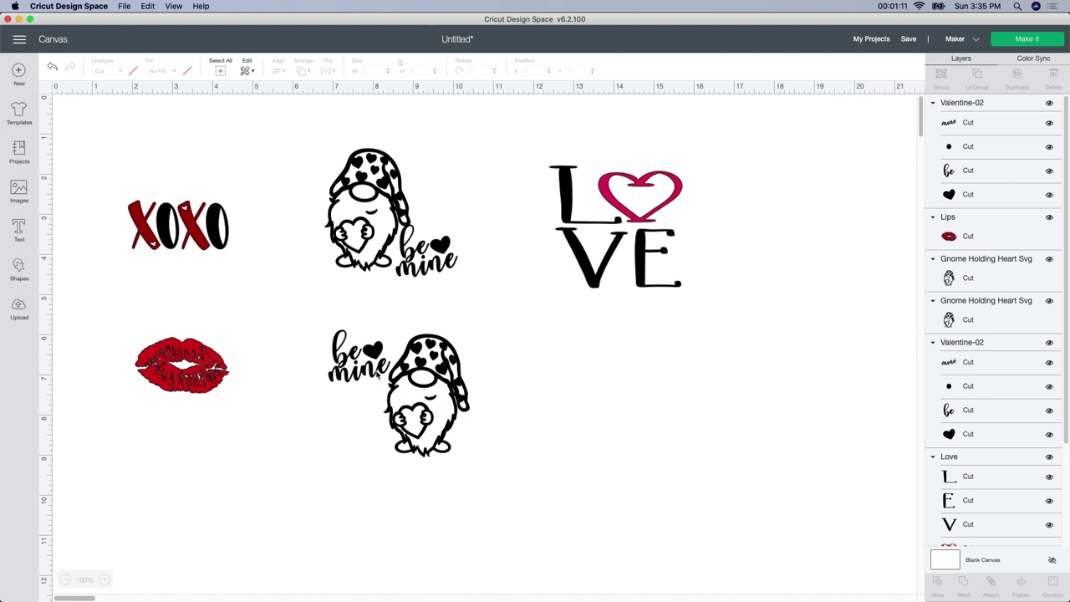
Fine-tune both 'be mine' positions, then select the lower gnome with its text.
{"action": "left_click_drag", "start_coordinate": [381, 381], "coordinate": [365, 361]}
{"action": "left_click", "coordinate": [344, 469]}
{"action": "left_click", "coordinate": [528, 449]}
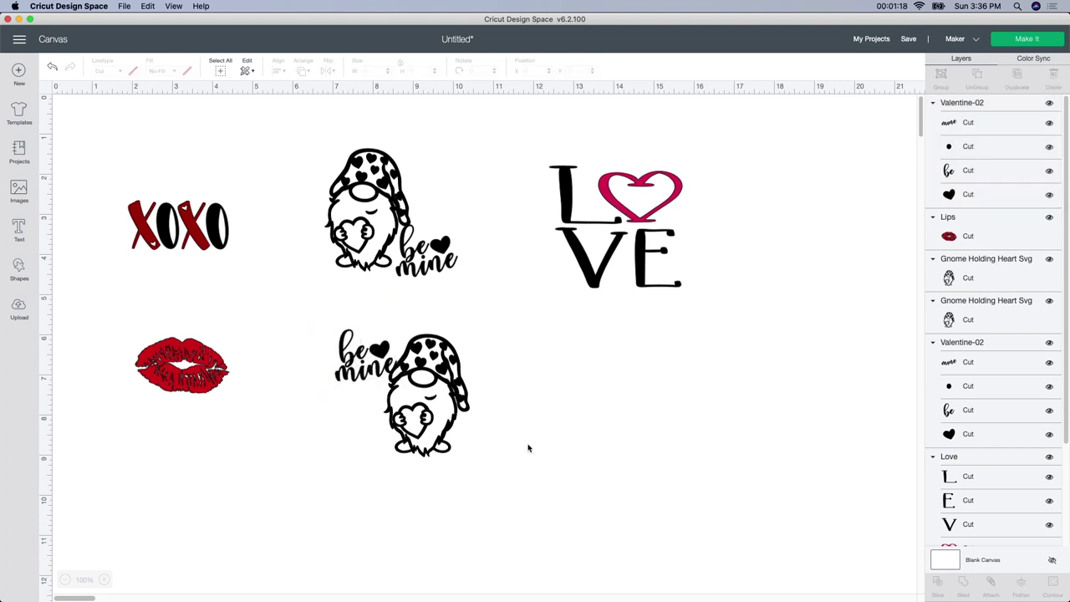
{"action": "left_click", "coordinate": [375, 379]}
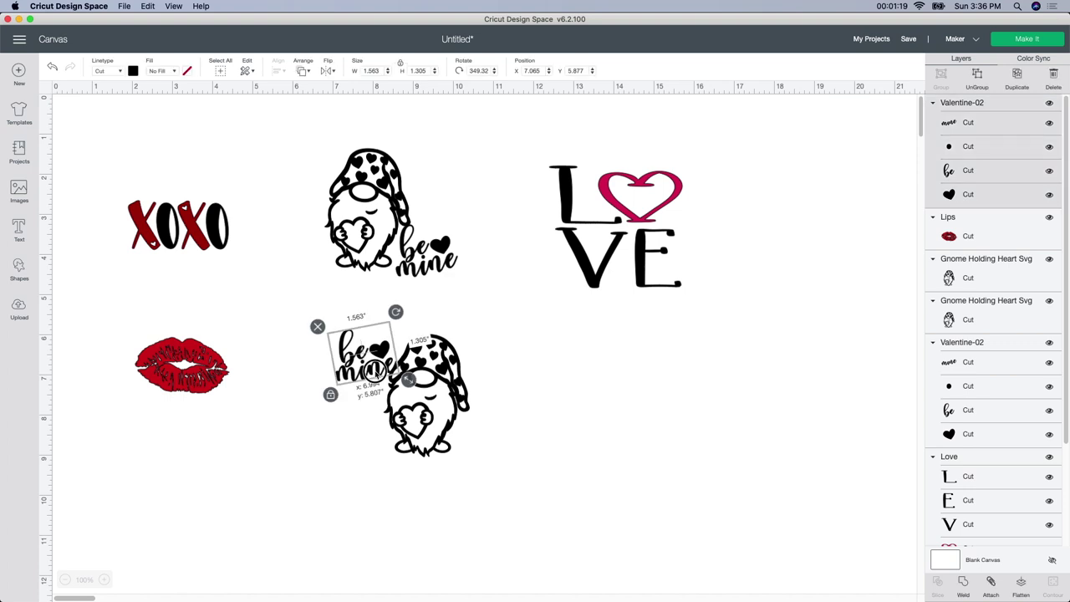
{"action": "left_click", "coordinate": [535, 496]}
{"action": "left_click_drag", "start_coordinate": [425, 272], "coordinate": [423, 269]}
{"action": "left_click", "coordinate": [465, 312]}
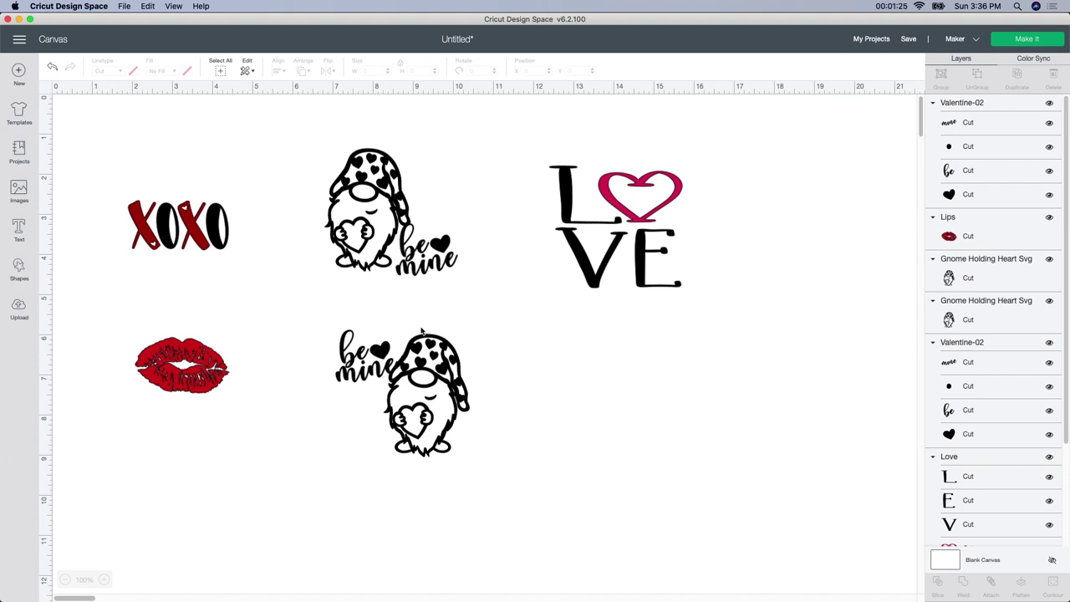
{"action": "mouse_move", "coordinate": [381, 358]}
{"action": "left_mouse_down"}
{"action": "mouse_move", "coordinate": [376, 366]}
{"action": "mouse_move", "coordinate": [381, 356]}
{"action": "left_mouse_up"}
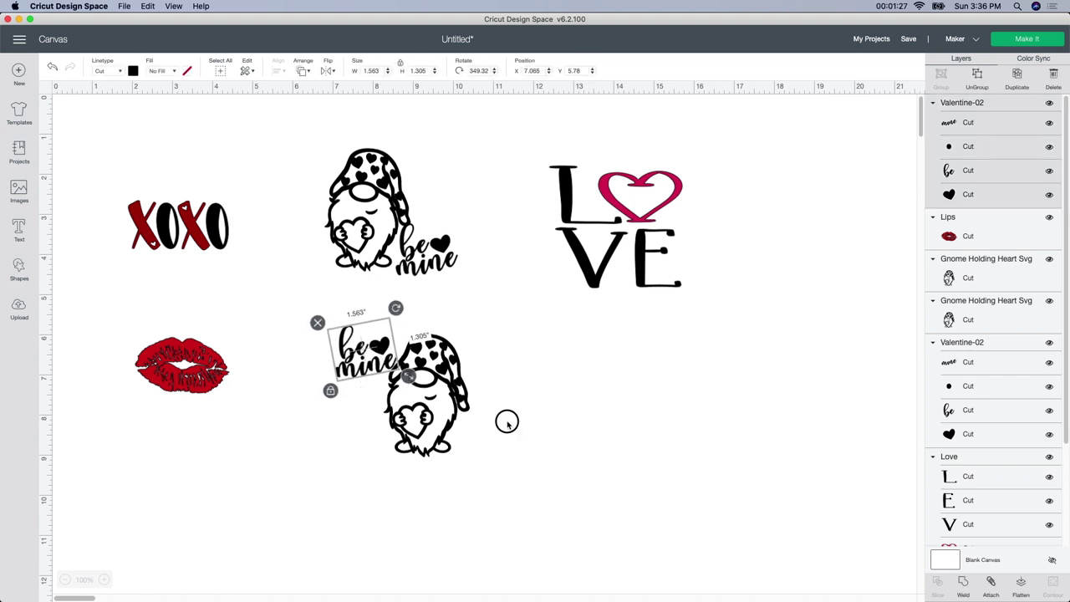
{"action": "left_click", "coordinate": [453, 501]}
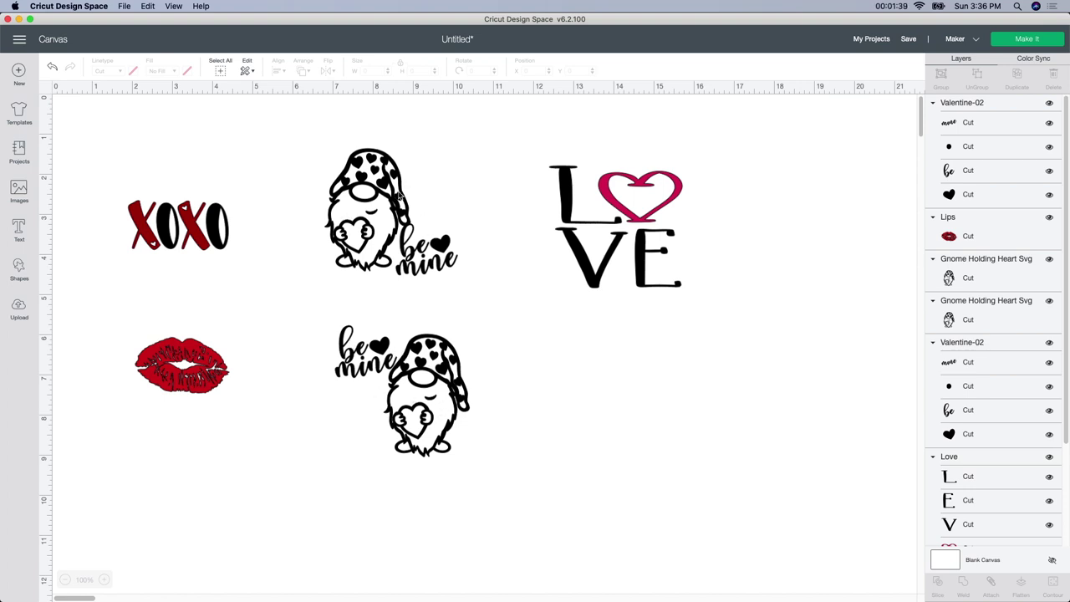
{"action": "left_click_drag", "start_coordinate": [320, 317], "coordinate": [479, 468]}
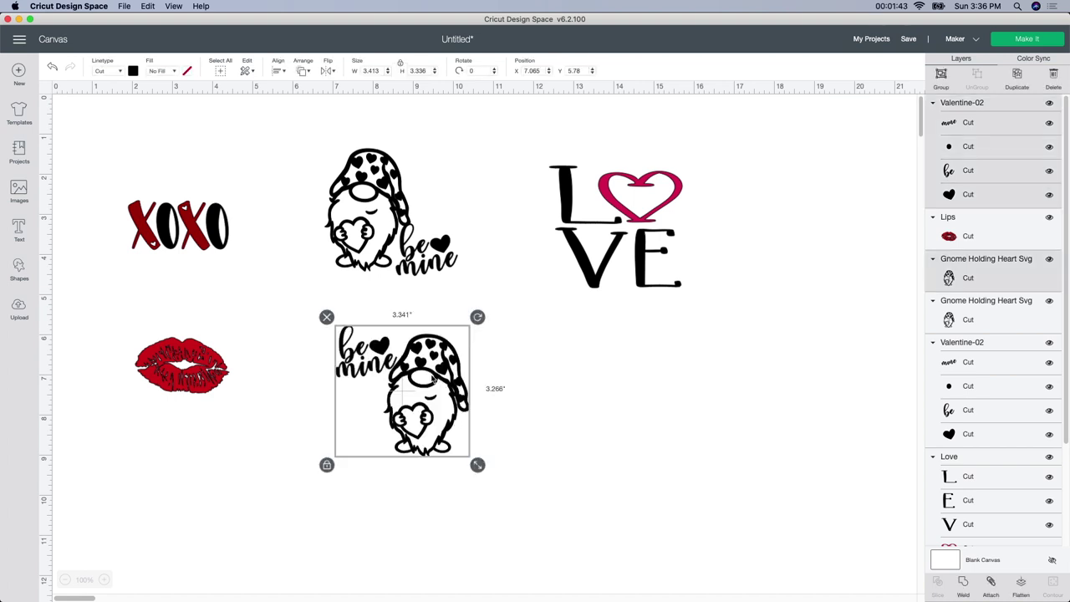
Weld each gnome with its 'be mine' into one shape and nudge the upper one right.
{"action": "left_click", "coordinate": [962, 585]}
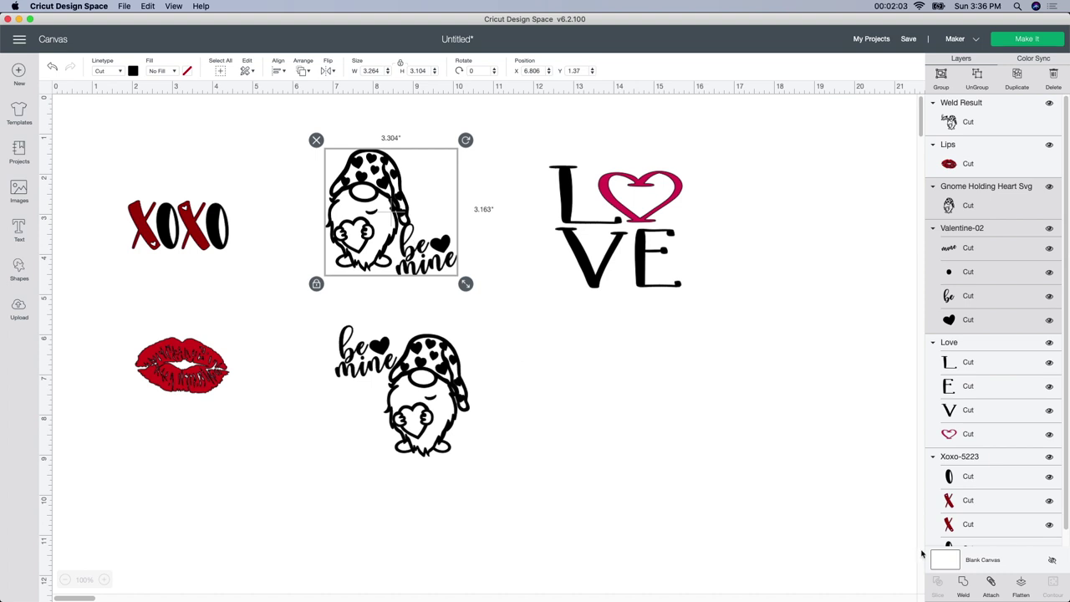
{"action": "left_click", "coordinate": [963, 586]}
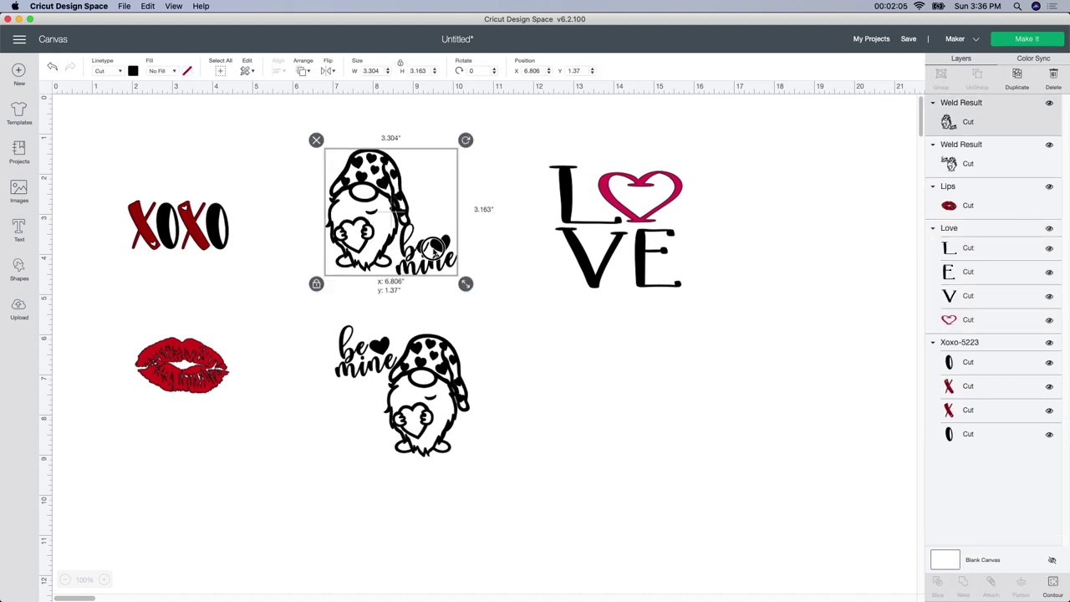
{"action": "left_click_drag", "start_coordinate": [433, 251], "coordinate": [451, 252]}
{"action": "left_click", "coordinate": [455, 350]}
{"action": "left_click", "coordinate": [433, 276]}
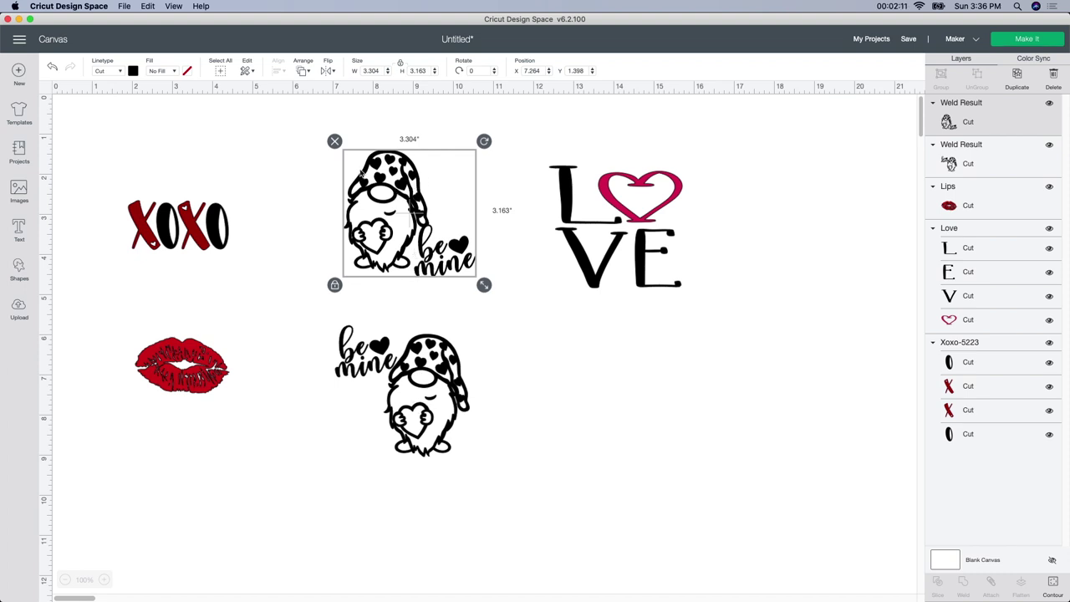
Recolour the upper welded gnome (3.304 × 3.163 in) white.
{"action": "left_click", "coordinate": [133, 71]}
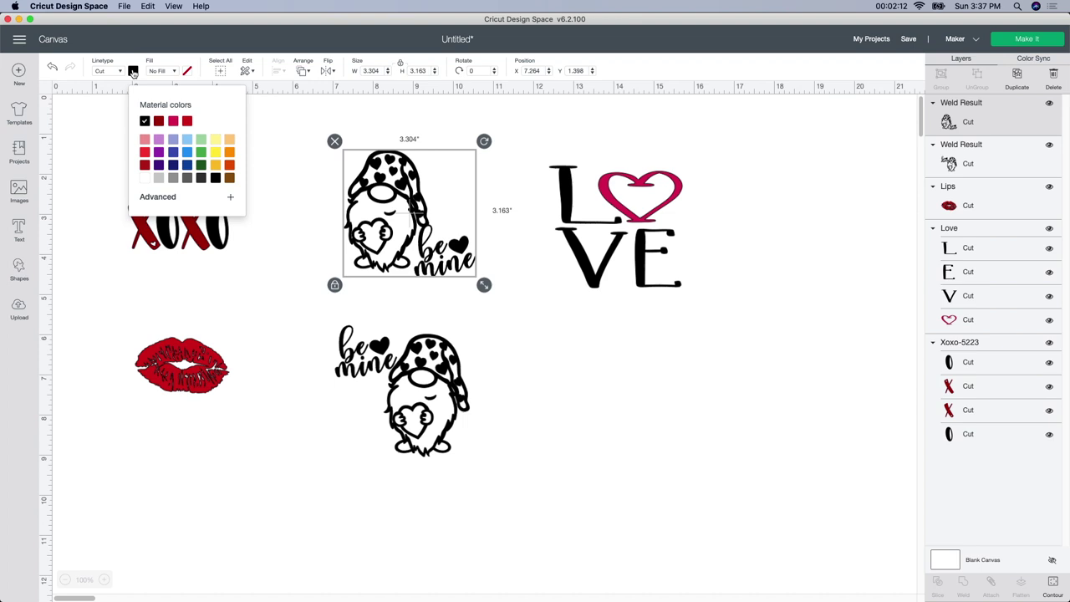
{"action": "left_click", "coordinate": [146, 178]}
{"action": "left_click", "coordinate": [395, 244]}
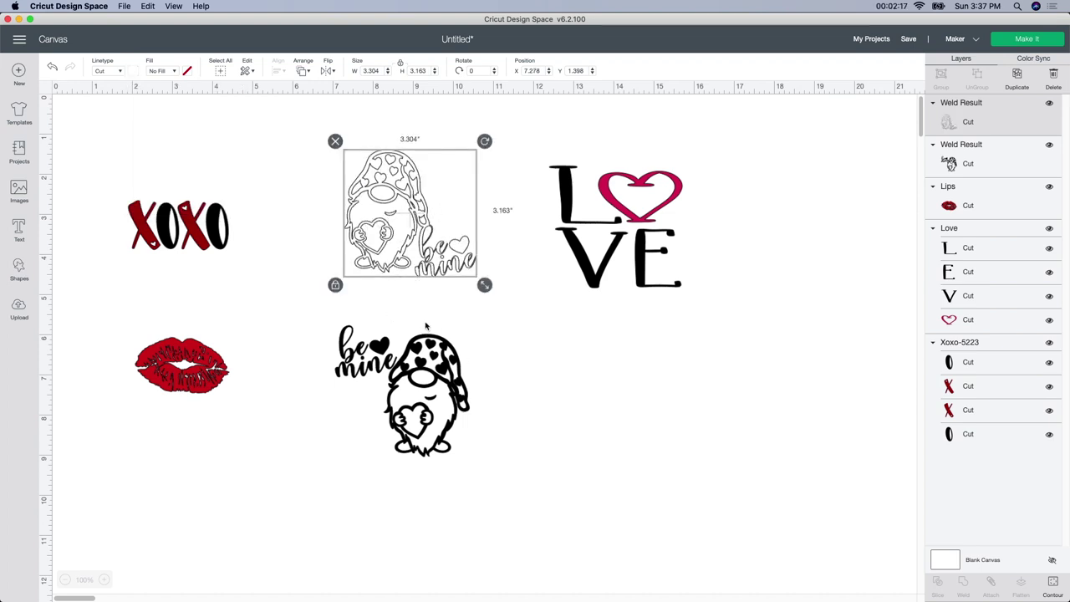
{"action": "left_click", "coordinate": [407, 399]}
{"action": "left_click", "coordinate": [240, 334]}
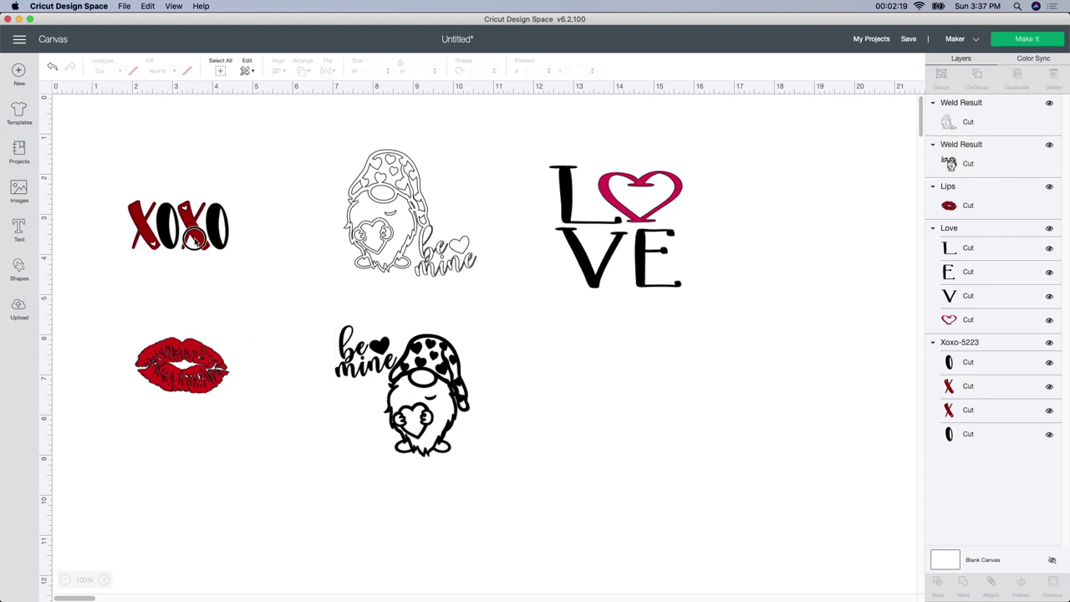
Move XOXO to the top-left with the lips just beneath it, and tilt them slightly together.
{"action": "left_click_drag", "start_coordinate": [196, 238], "coordinate": [199, 278]}
{"action": "left_click_drag", "start_coordinate": [200, 360], "coordinate": [206, 342]}
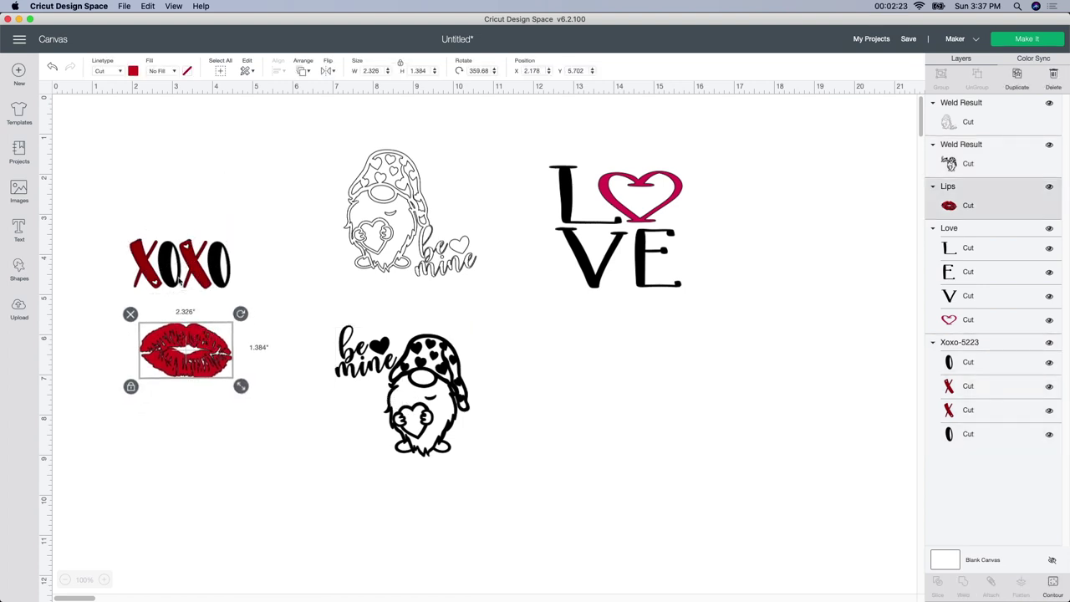
{"action": "left_click_drag", "start_coordinate": [189, 262], "coordinate": [198, 174]}
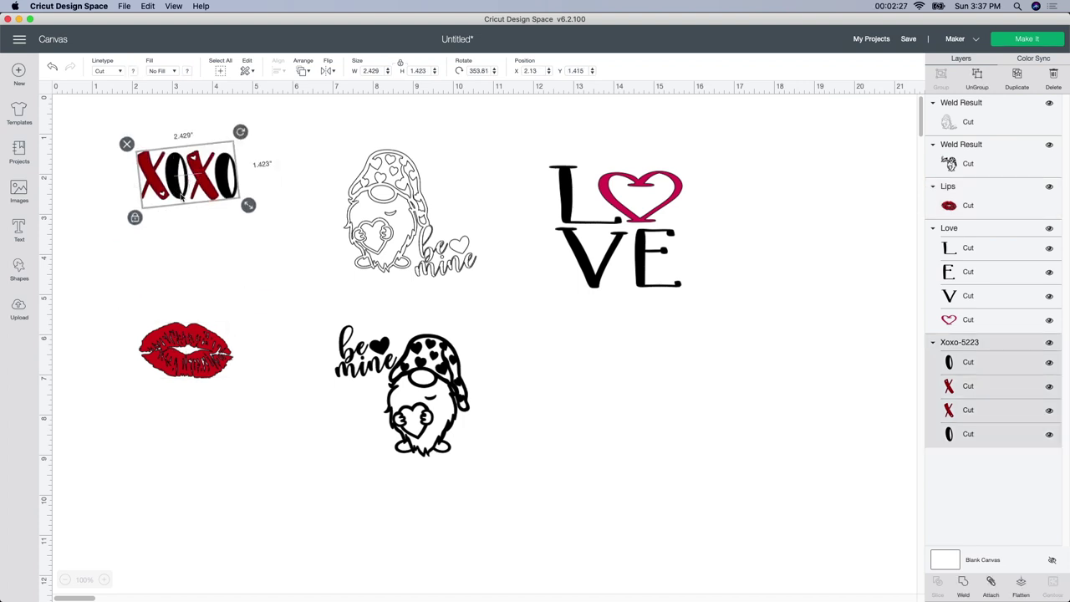
{"action": "left_click_drag", "start_coordinate": [182, 194], "coordinate": [186, 215]}
{"action": "left_click", "coordinate": [186, 342]}
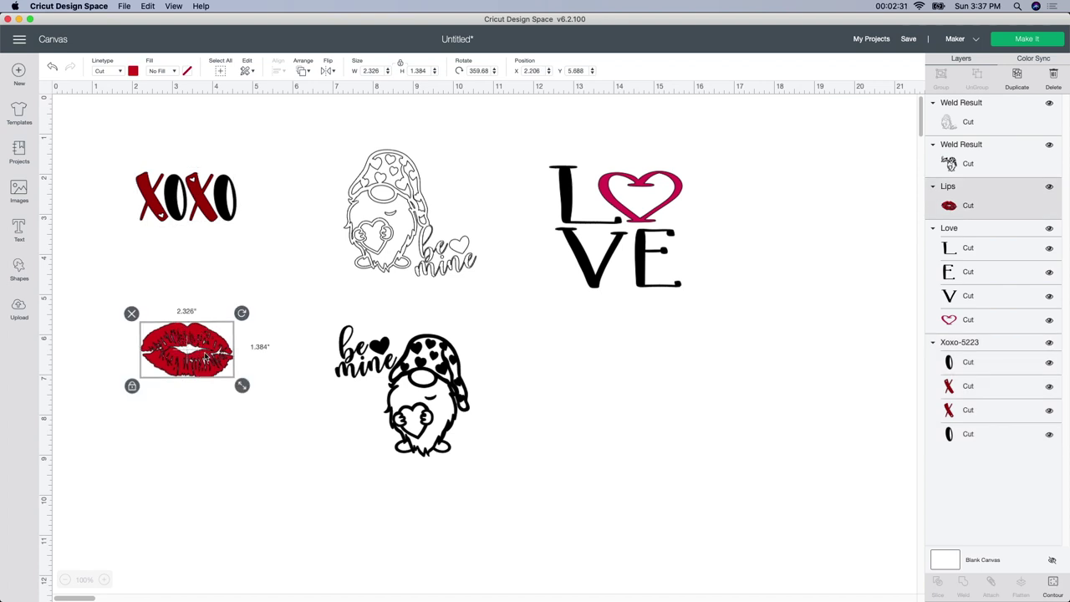
{"action": "left_click_drag", "start_coordinate": [209, 350], "coordinate": [209, 255]}
{"action": "left_click", "coordinate": [163, 294]}
{"action": "left_click_drag", "start_coordinate": [121, 173], "coordinate": [249, 306]}
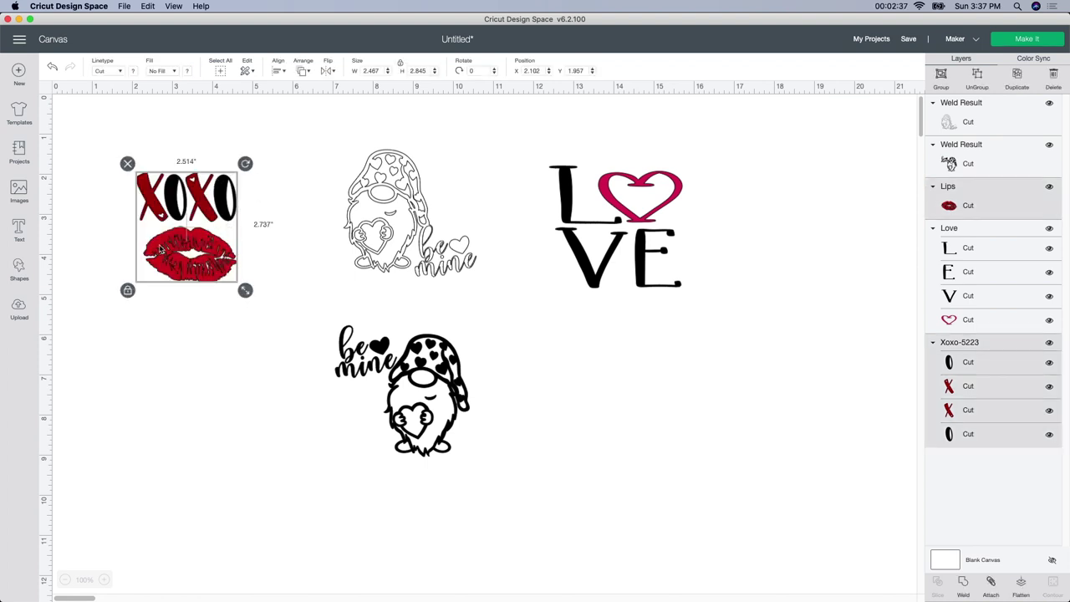
{"action": "left_click_drag", "start_coordinate": [245, 163], "coordinate": [236, 159]}
{"action": "left_click", "coordinate": [229, 286]}
Resize the lips to 2.035 × 1.211 in at 350.69° under XOXO, and move LOVE up-right.
{"action": "left_click", "coordinate": [226, 276]}
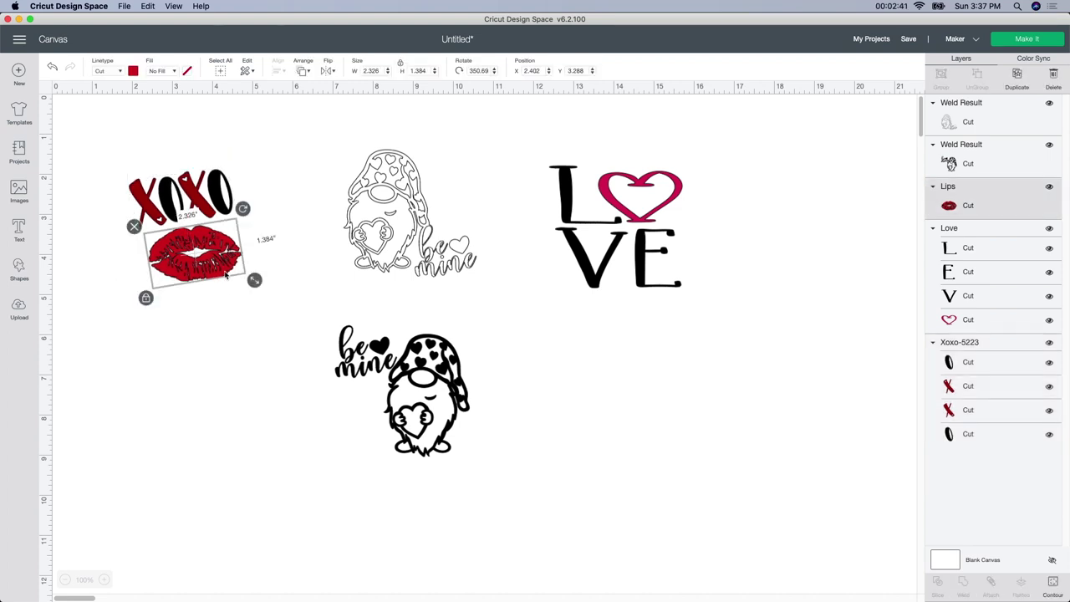
{"action": "left_click_drag", "start_coordinate": [254, 280], "coordinate": [226, 251]}
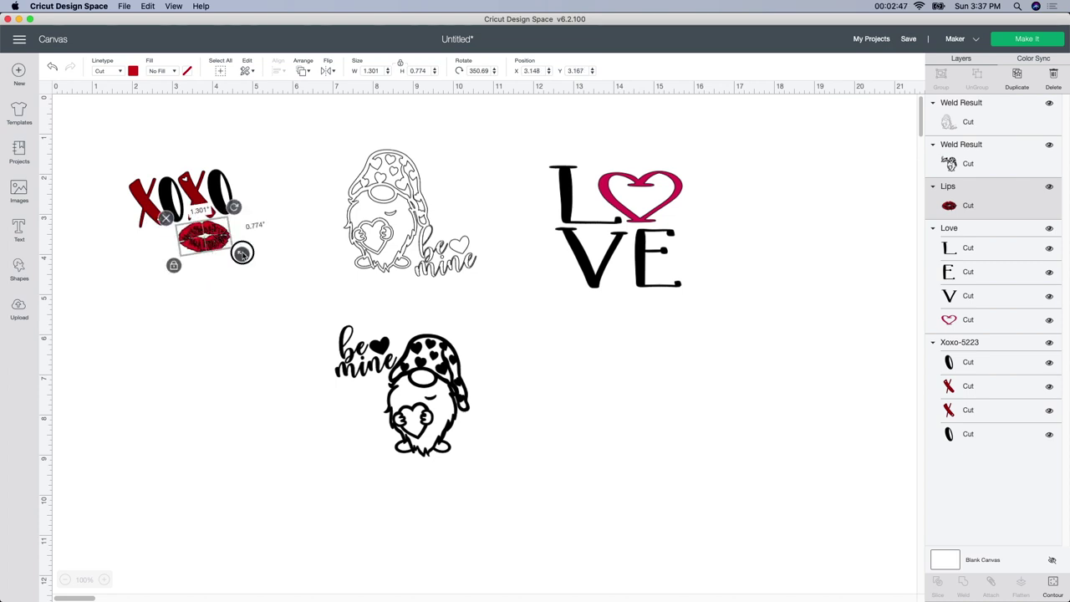
{"action": "mouse_move", "coordinate": [242, 253]}
{"action": "left_mouse_down"}
{"action": "mouse_move", "coordinate": [257, 262]}
{"action": "mouse_move", "coordinate": [228, 244]}
{"action": "left_mouse_up"}
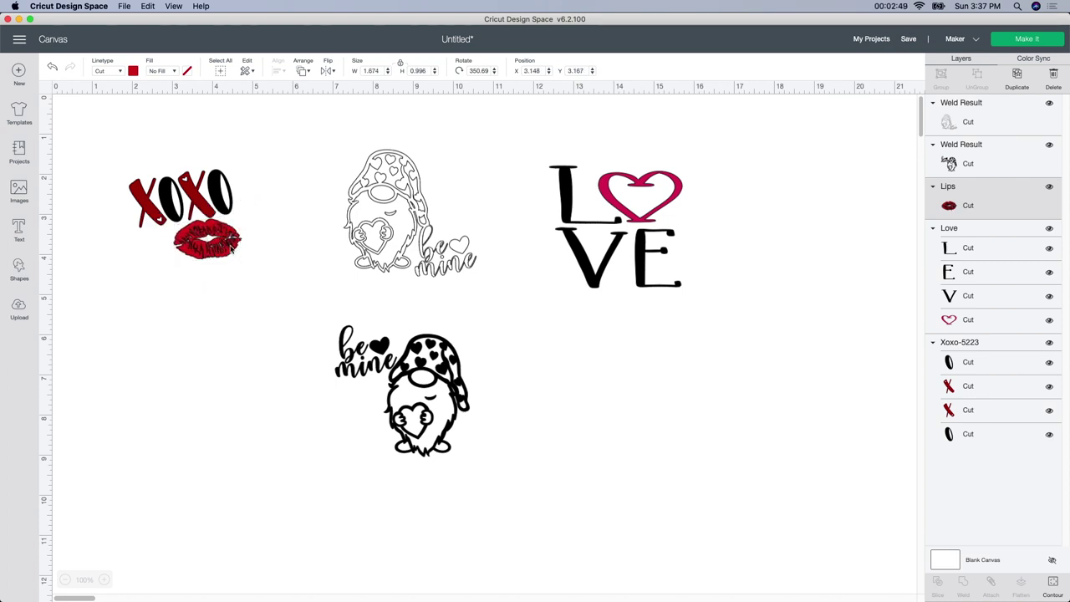
{"action": "left_click", "coordinate": [207, 266]}
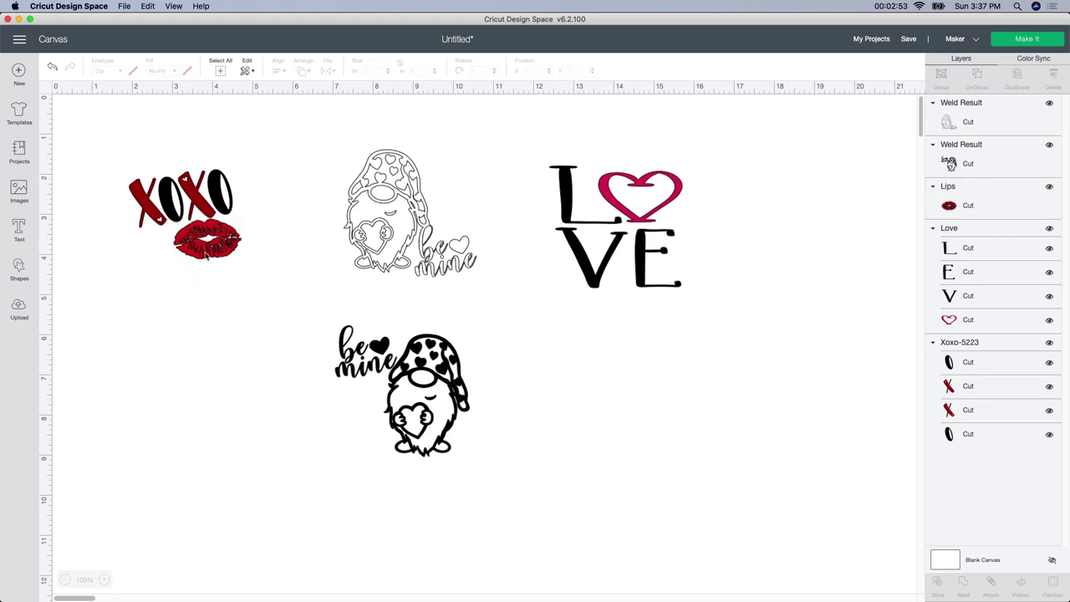
{"action": "left_click", "coordinate": [207, 256]}
{"action": "mouse_move", "coordinate": [240, 266]}
{"action": "left_mouse_down"}
{"action": "mouse_move", "coordinate": [264, 267]}
{"action": "mouse_move", "coordinate": [244, 266]}
{"action": "mouse_move", "coordinate": [251, 273]}
{"action": "left_mouse_up"}
{"action": "left_click", "coordinate": [239, 310]}
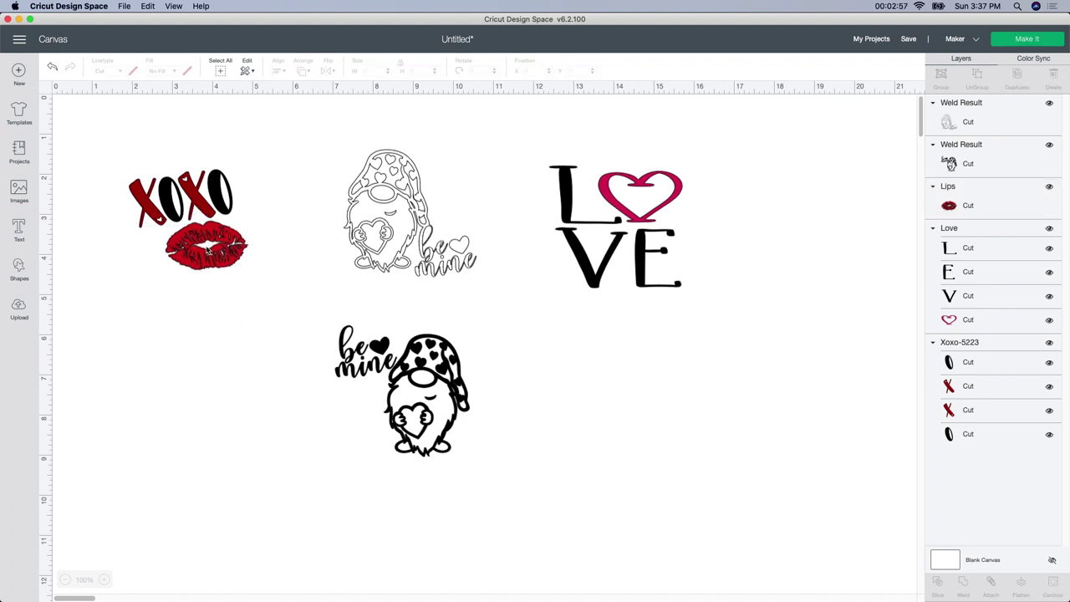
{"action": "left_click", "coordinate": [227, 263]}
{"action": "mouse_move", "coordinate": [255, 214]}
{"action": "left_mouse_down"}
{"action": "mouse_move", "coordinate": [251, 207]}
{"action": "mouse_move", "coordinate": [255, 216]}
{"action": "left_mouse_up"}
{"action": "left_click", "coordinate": [247, 309]}
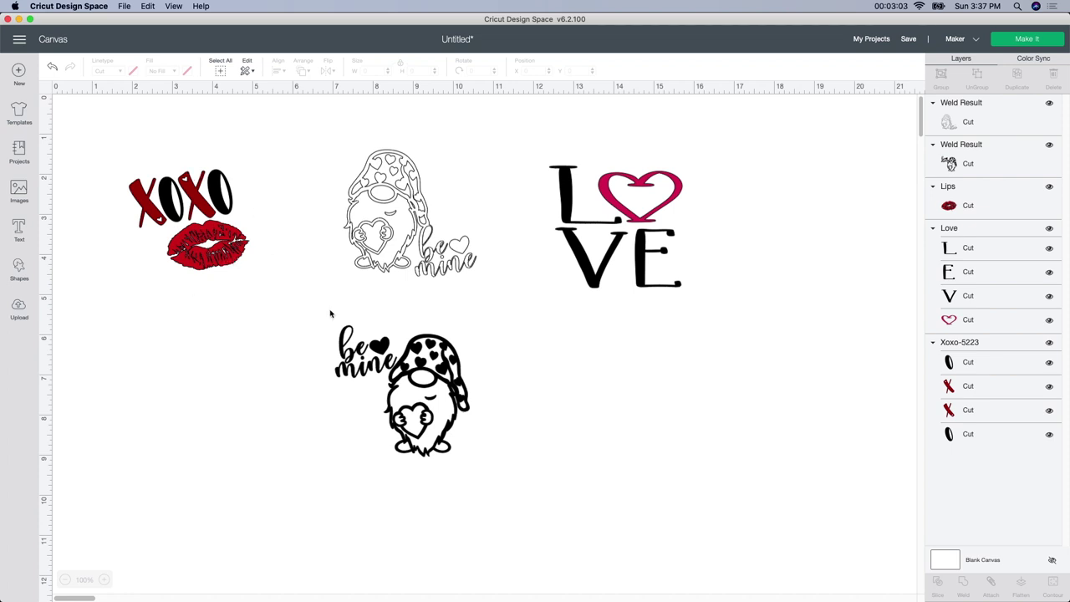
{"action": "left_click", "coordinate": [608, 248]}
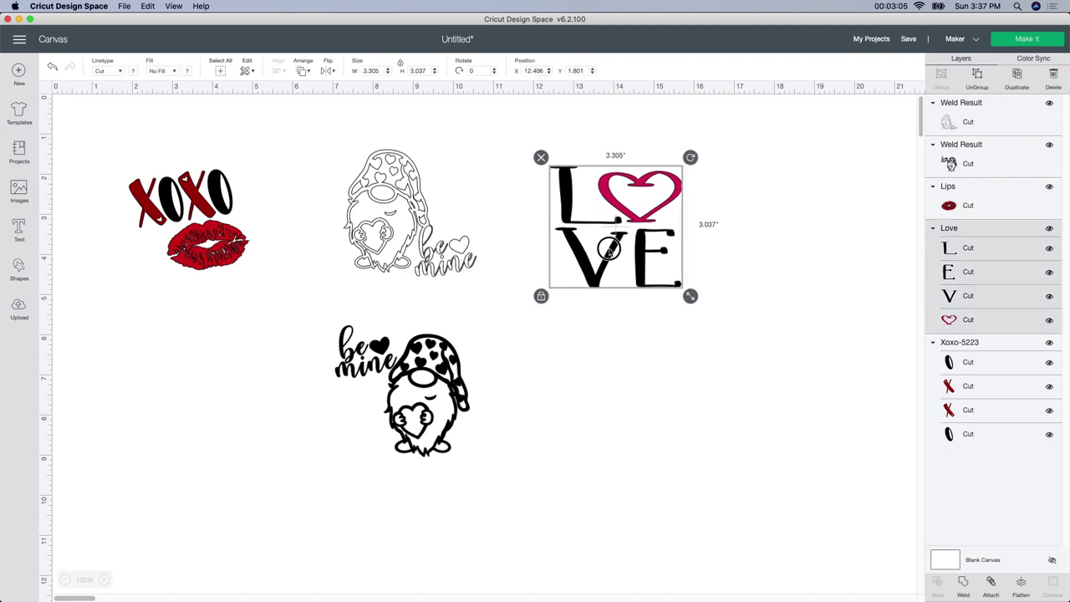
{"action": "left_click_drag", "start_coordinate": [609, 249], "coordinate": [622, 232]}
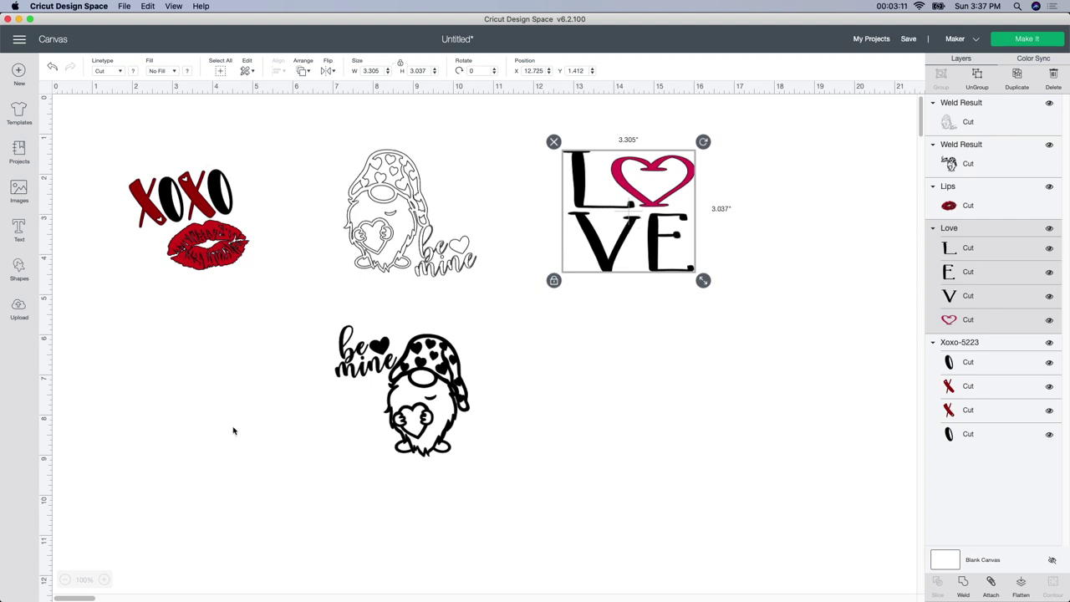
Delete the LOVE design and ungroup XOXO into four separate letter layers.
{"action": "left_click", "coordinate": [553, 142]}
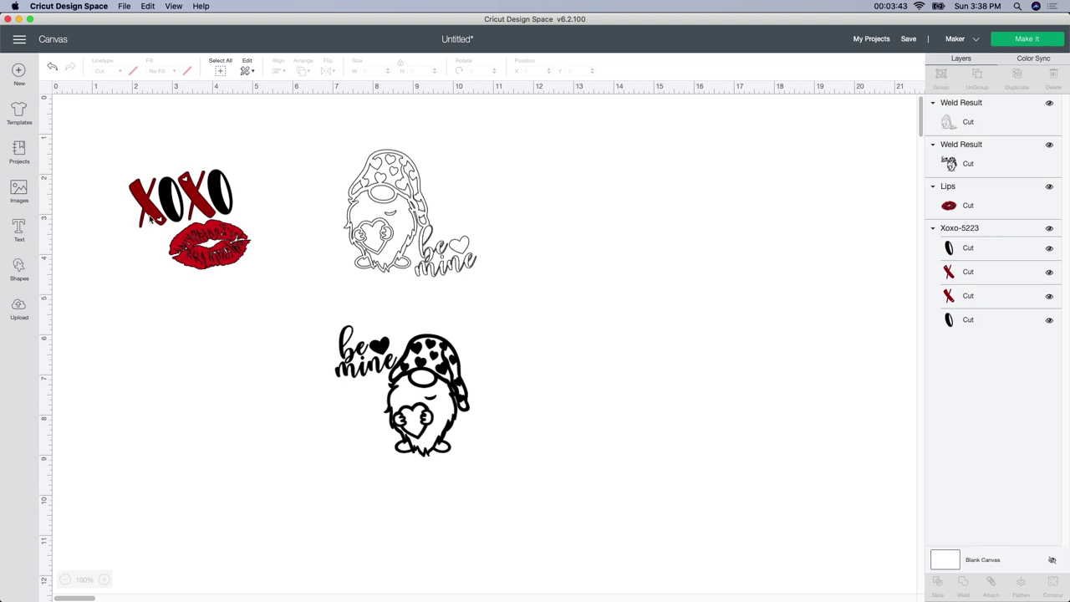
{"action": "left_click", "coordinate": [151, 219]}
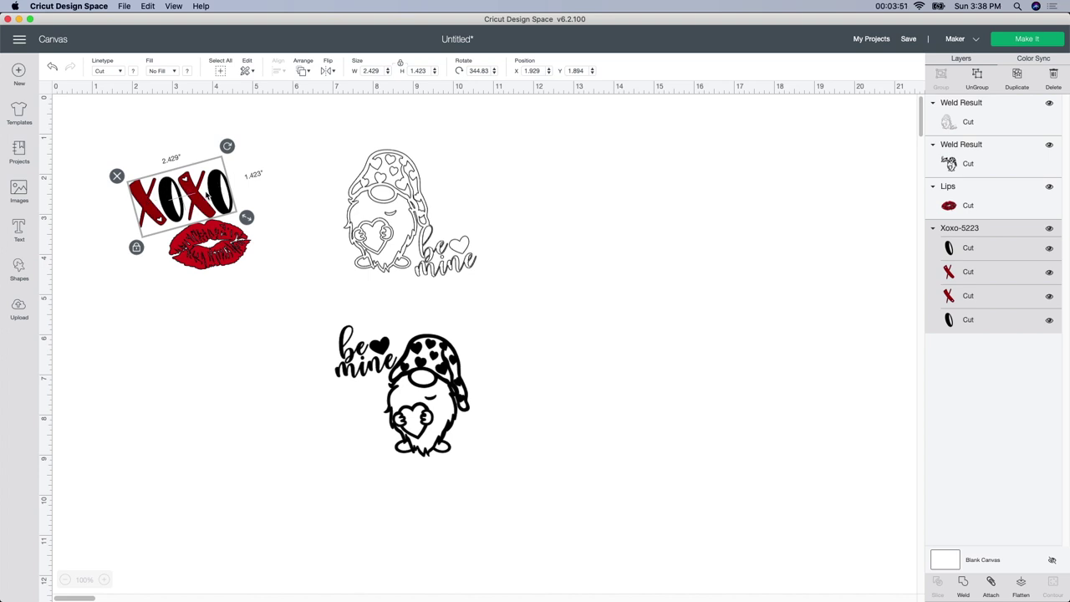
{"action": "left_click", "coordinate": [984, 87]}
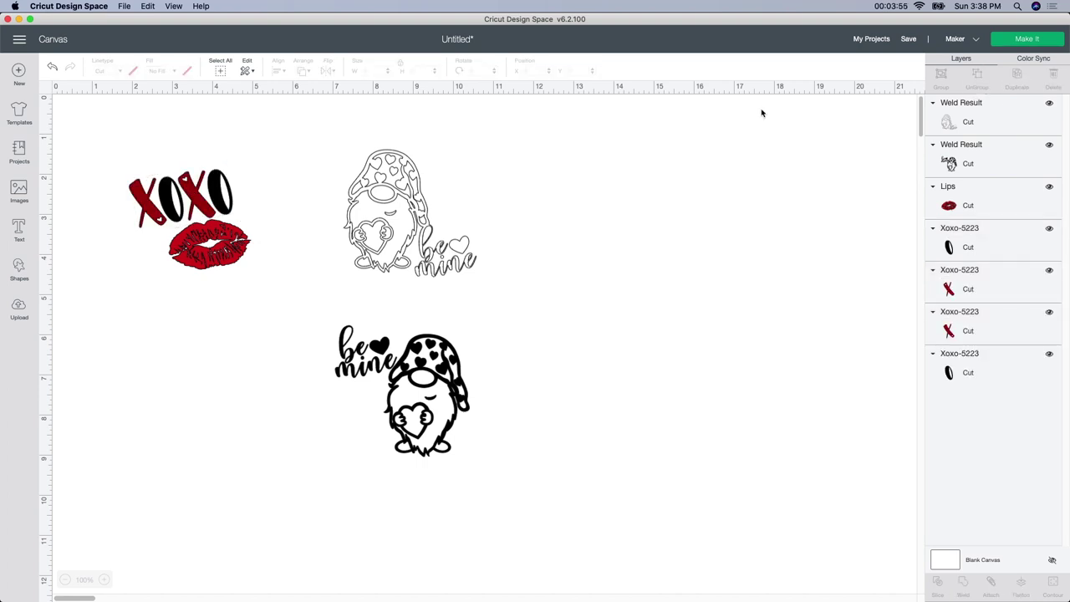
{"action": "left_click", "coordinate": [151, 221]}
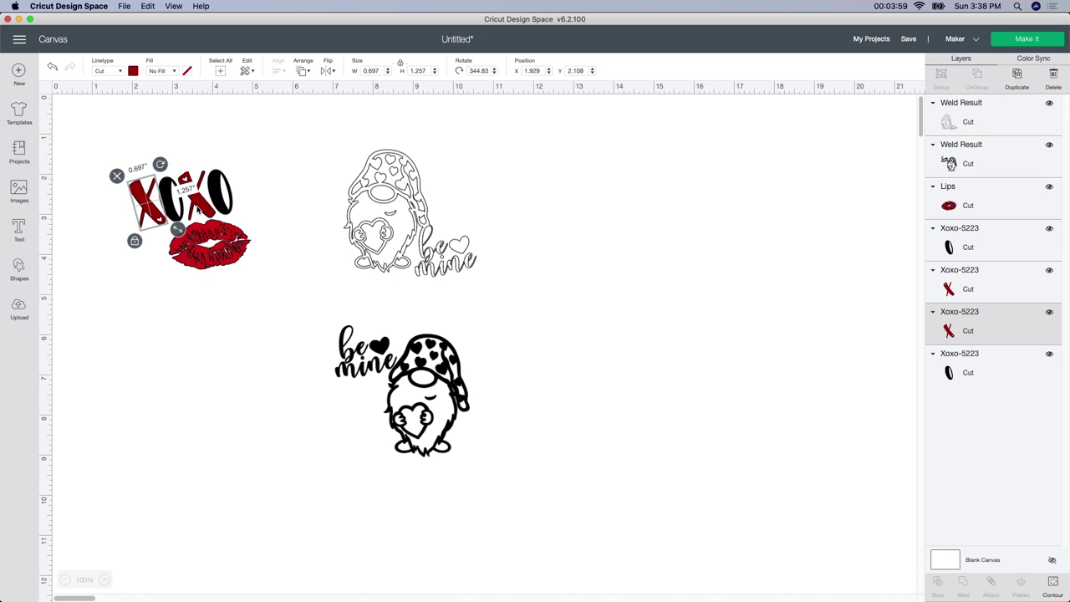
Change both X letters from dark red to bright red.
{"action": "left_click", "coordinate": [200, 209], "text": "shift"}
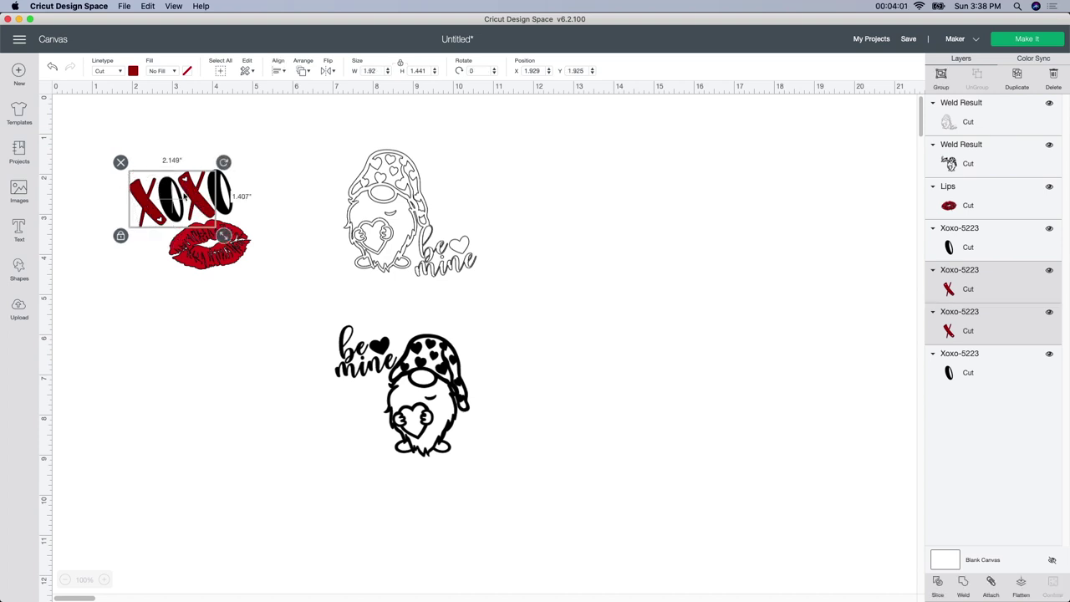
{"action": "left_click", "coordinate": [133, 70]}
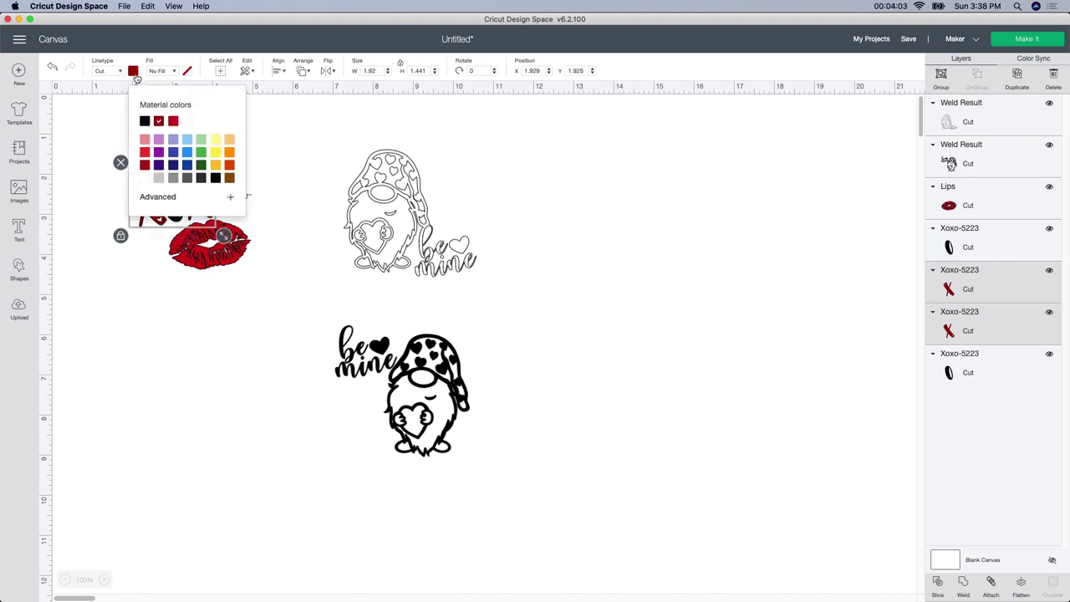
{"action": "left_click", "coordinate": [173, 121]}
{"action": "left_click", "coordinate": [224, 291]}
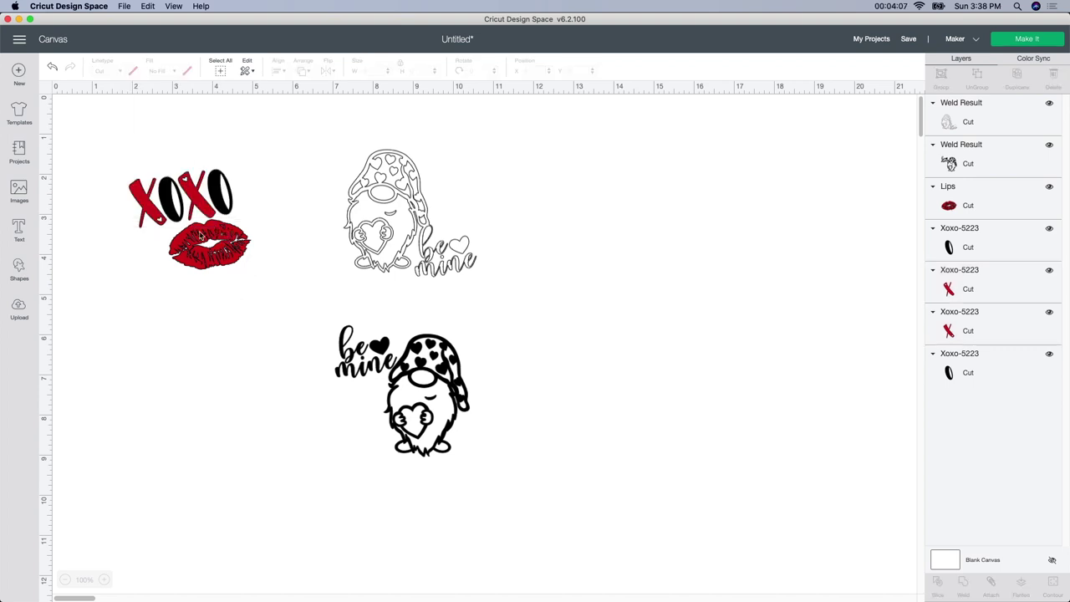
Check the individual letters and lips, then select XOXO and lips together (about 2.894 × 2.474 in).
{"action": "left_click", "coordinate": [200, 278]}
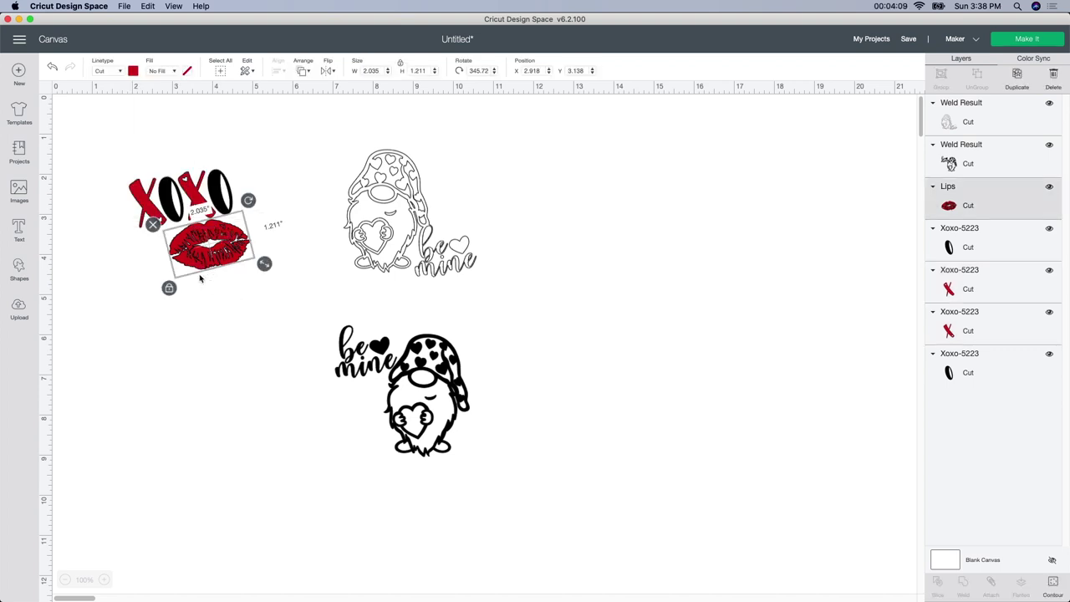
{"action": "left_click", "coordinate": [141, 198]}
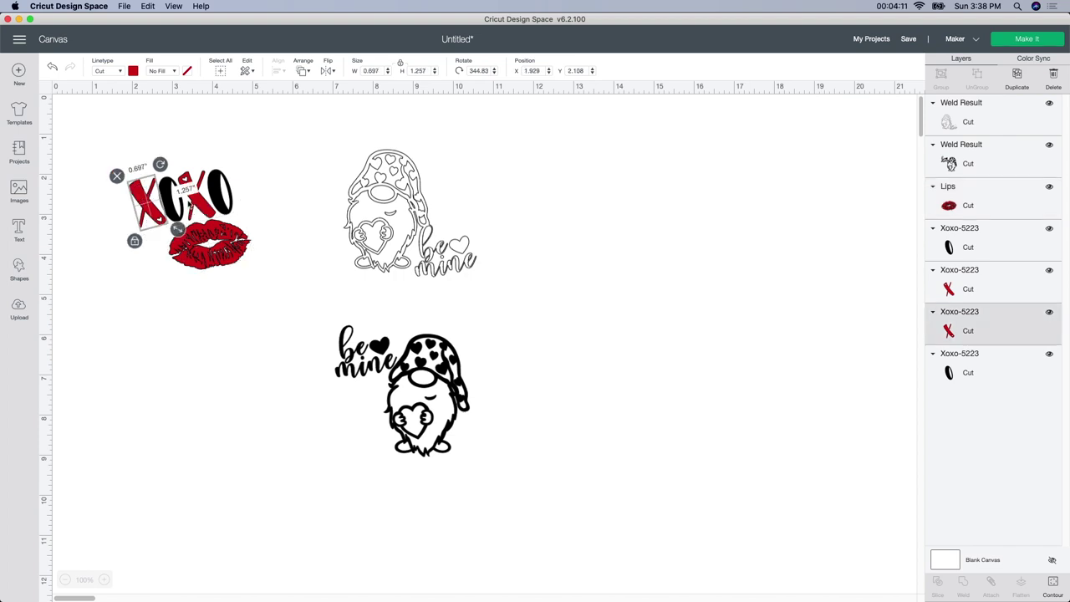
{"action": "left_click", "coordinate": [190, 205]}
{"action": "left_click", "coordinate": [169, 201]}
{"action": "left_click", "coordinate": [226, 205]}
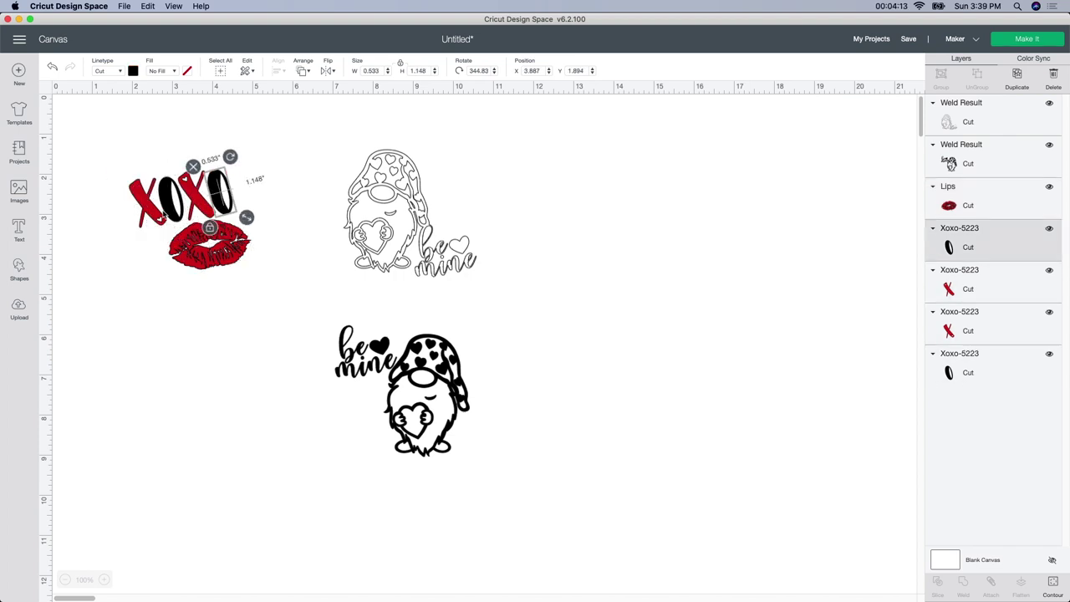
{"action": "left_click_drag", "start_coordinate": [120, 162], "coordinate": [243, 287]}
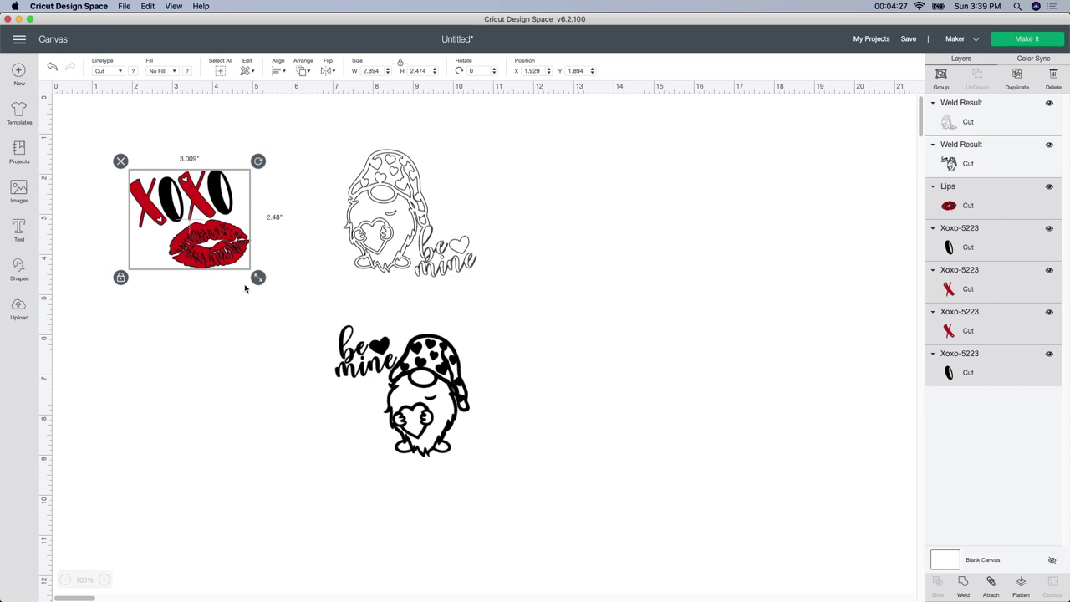
{"action": "left_click", "coordinate": [214, 301]}
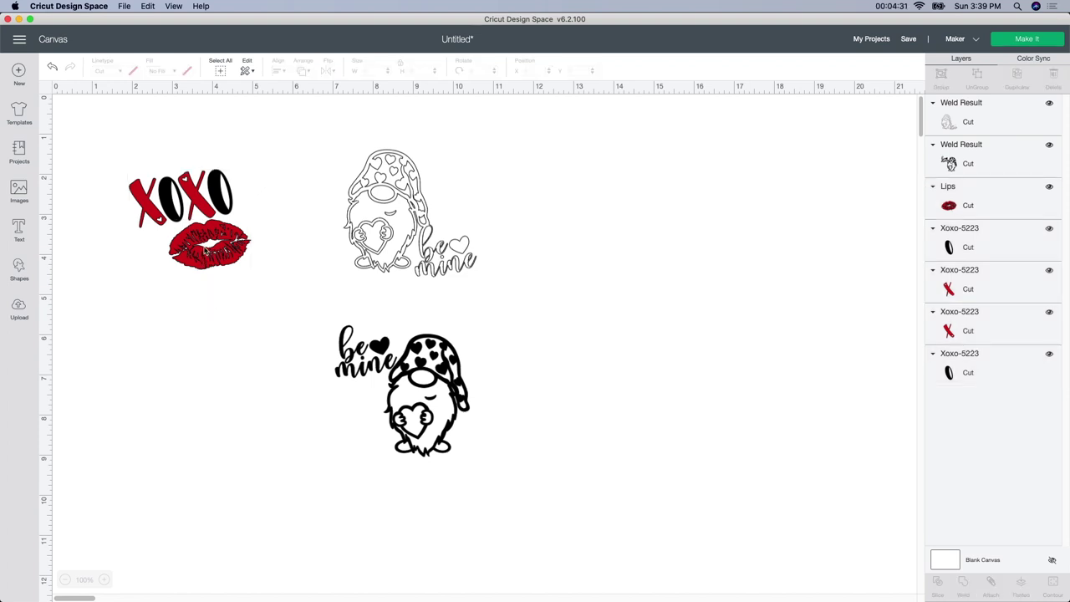
{"action": "left_click", "coordinate": [147, 222]}
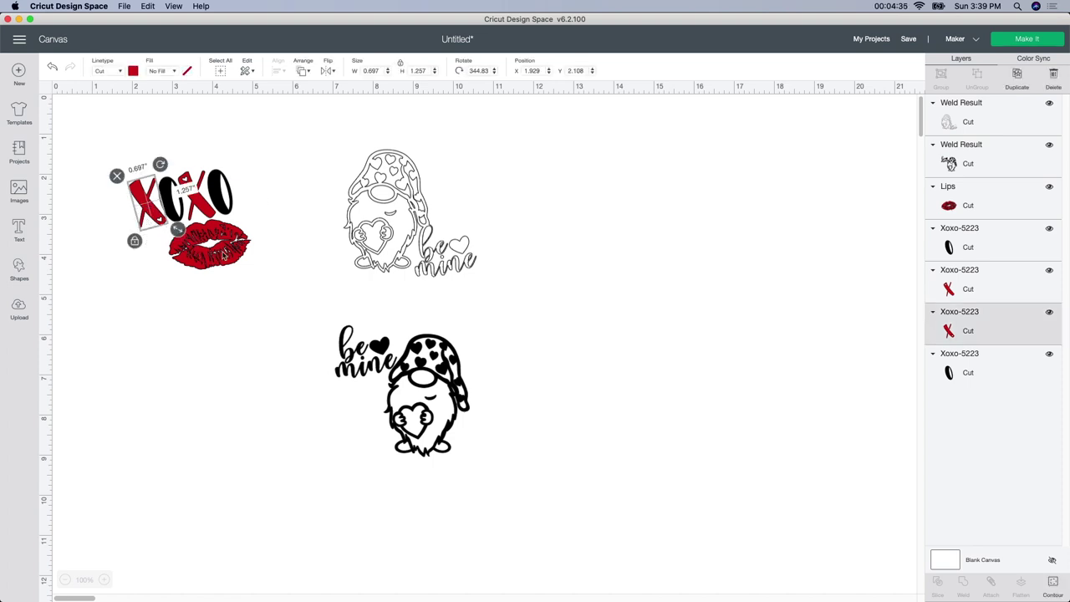
{"action": "left_click", "coordinate": [184, 310]}
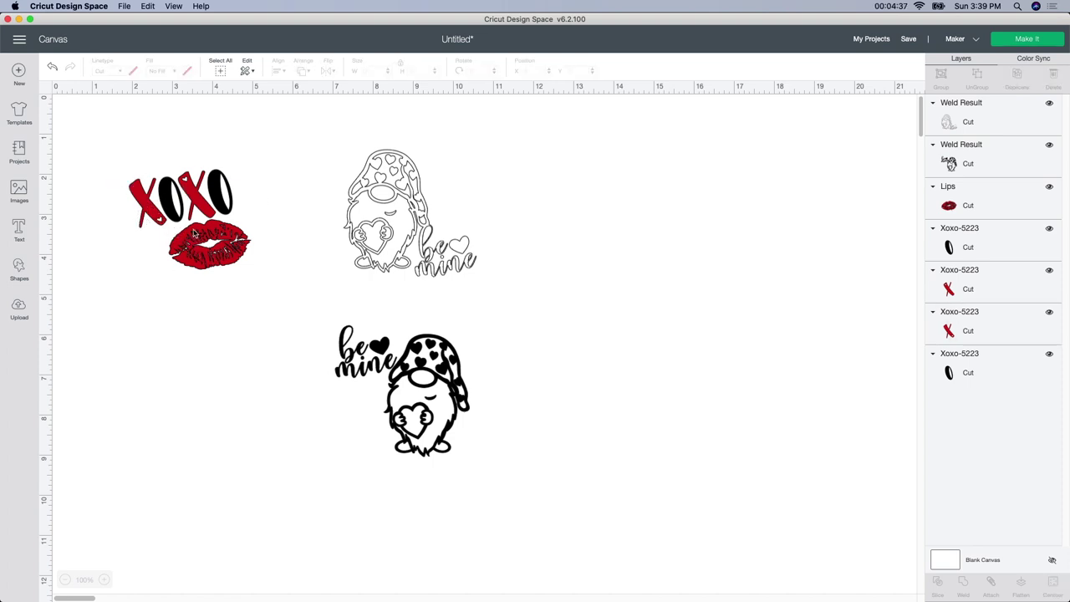
{"action": "left_click", "coordinate": [194, 234]}
{"action": "left_click", "coordinate": [197, 348]}
{"action": "left_click_drag", "start_coordinate": [107, 159], "coordinate": [251, 280]}
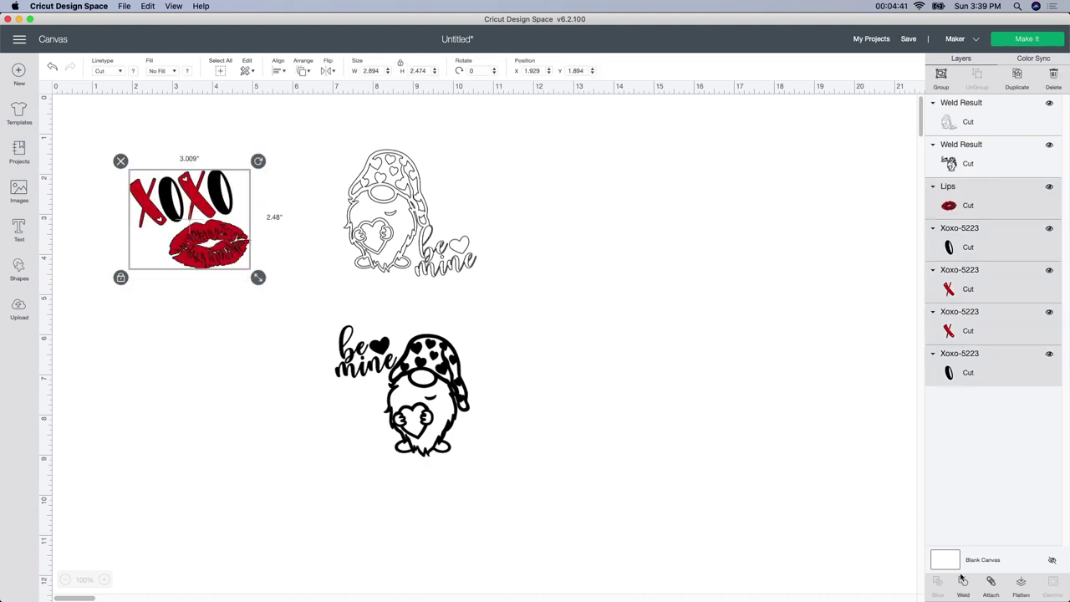
{"action": "left_click", "coordinate": [991, 583]}
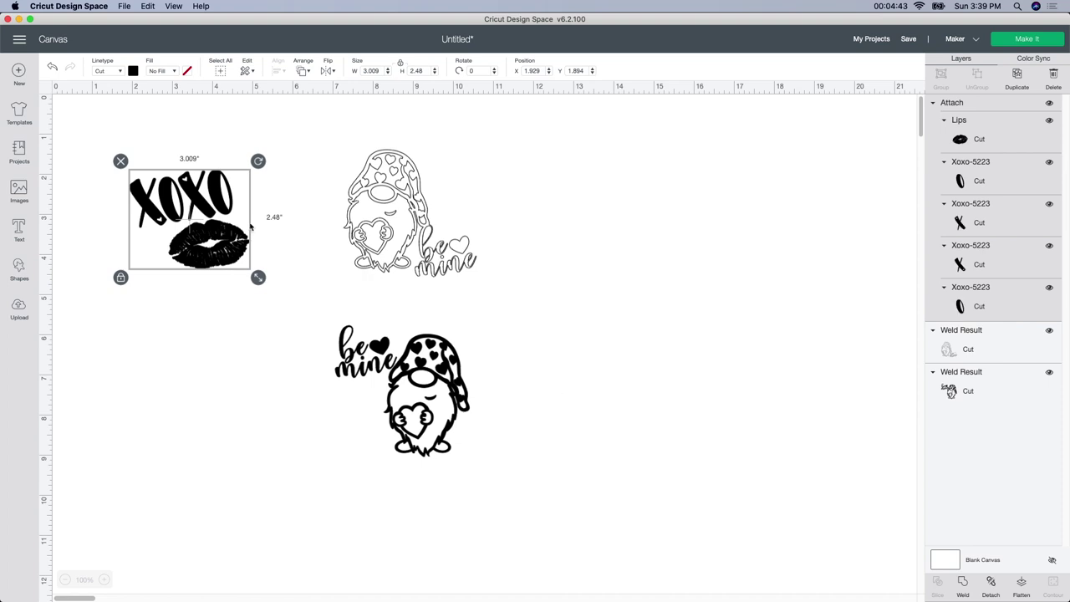
{"action": "left_click", "coordinate": [52, 70]}
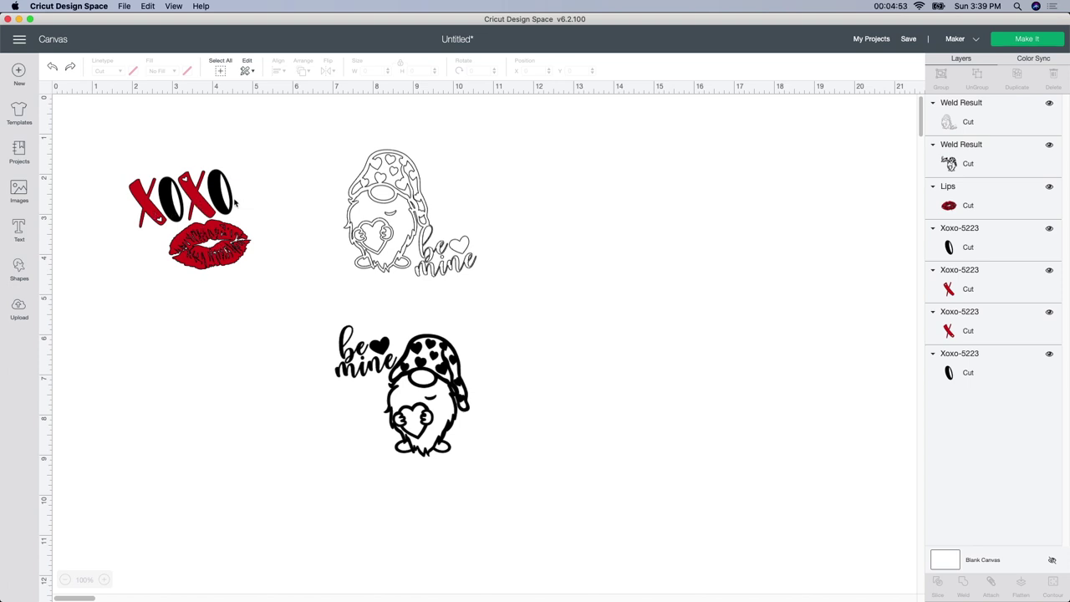
{"action": "left_click", "coordinate": [401, 390]}
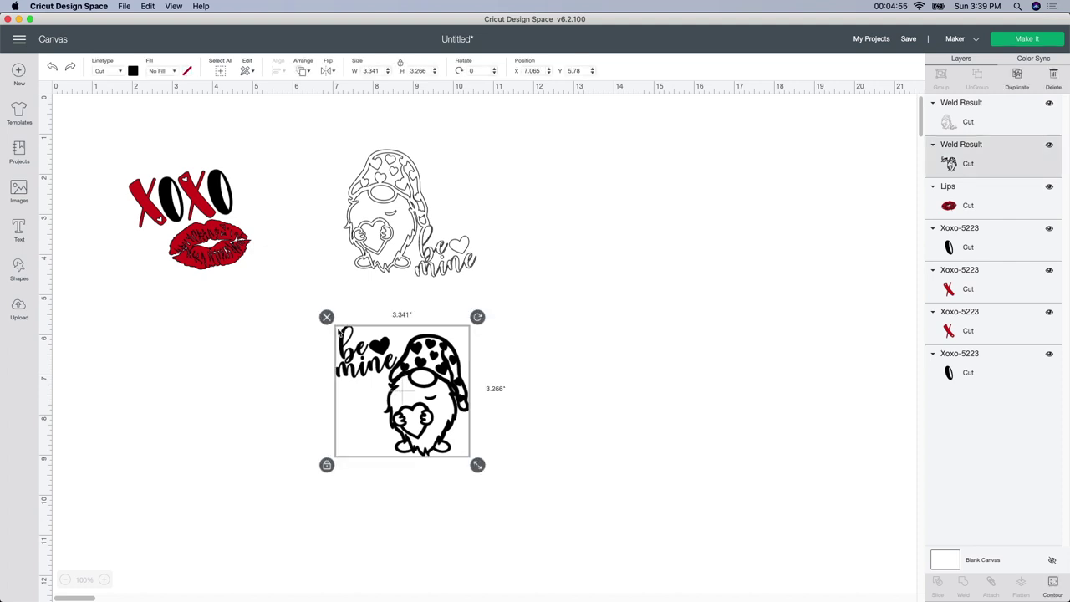
{"action": "left_click", "coordinate": [280, 329]}
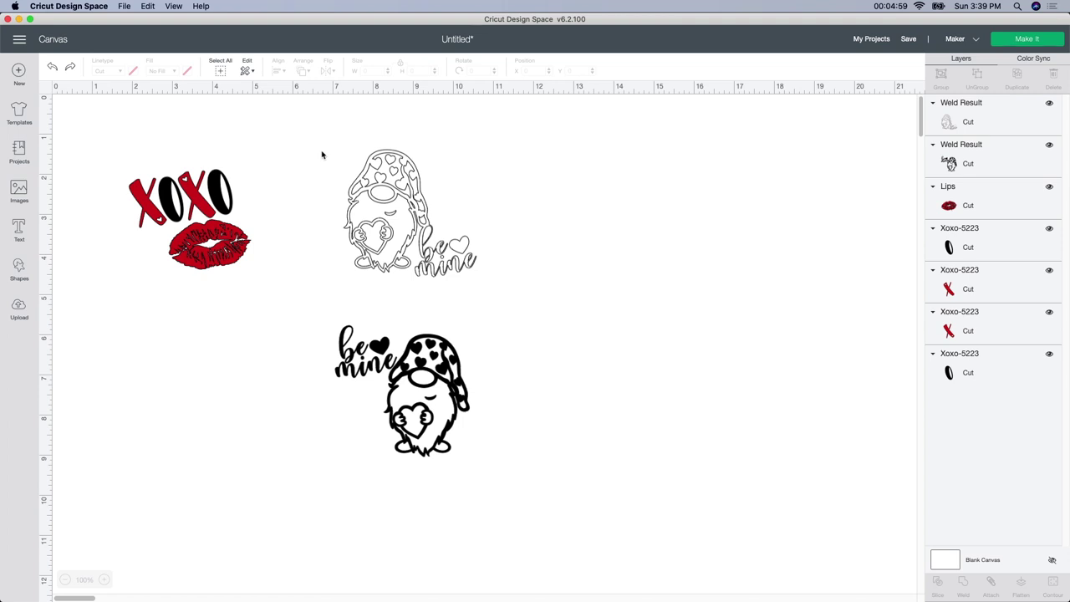
{"action": "left_click_drag", "start_coordinate": [329, 148], "coordinate": [506, 294]}
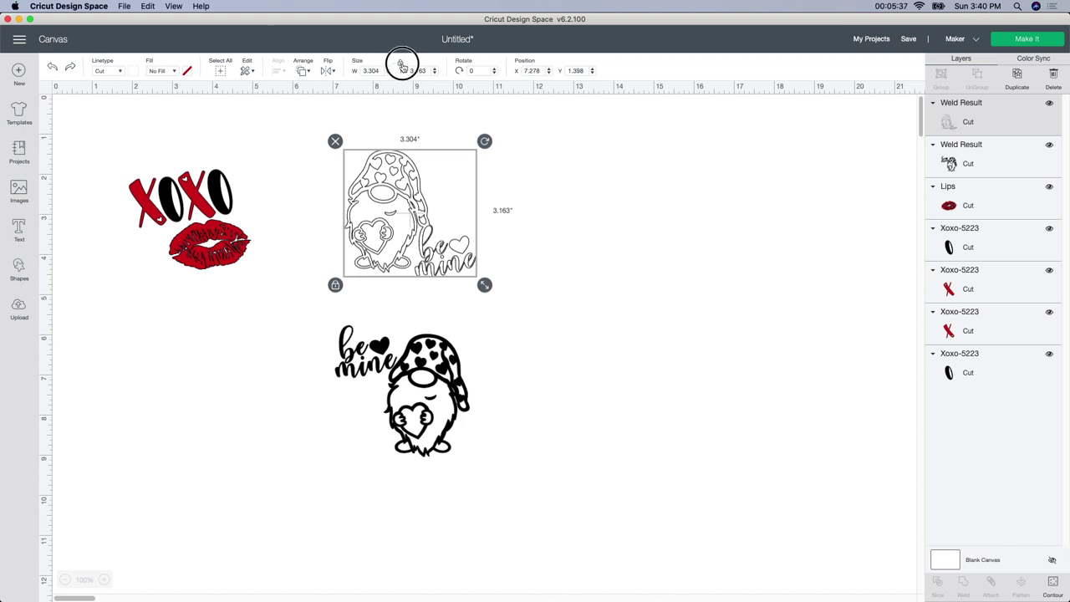
Resize the outlined gnome to 3.5 × 3.5 in.
{"action": "left_click_drag", "start_coordinate": [382, 71], "coordinate": [336, 63]}
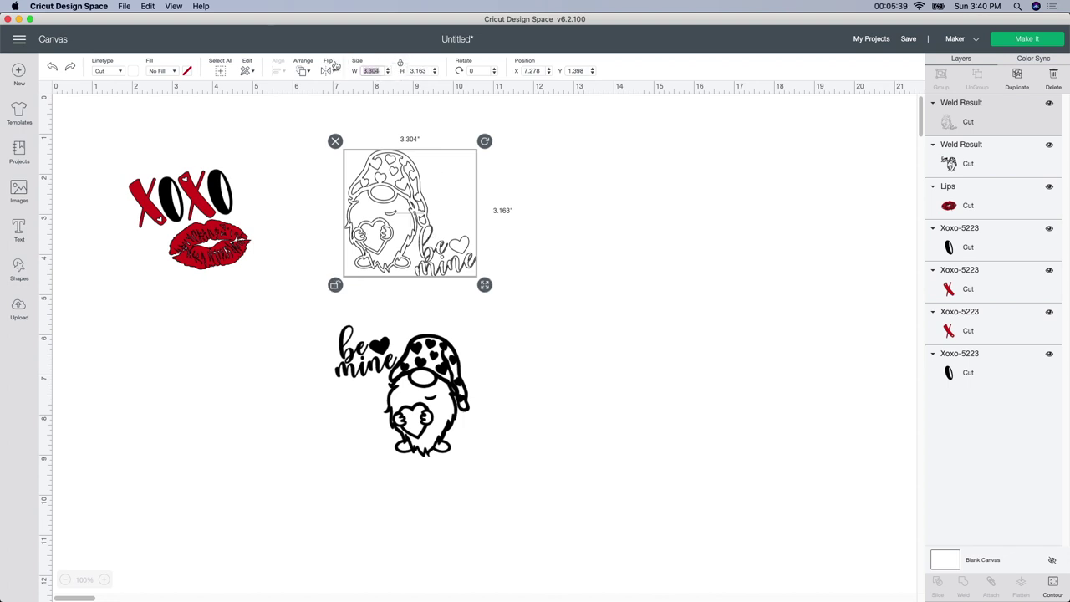
{"action": "type", "text": "3.5"}
{"action": "key", "text": "Tab"}
{"action": "type", "text": "3"}
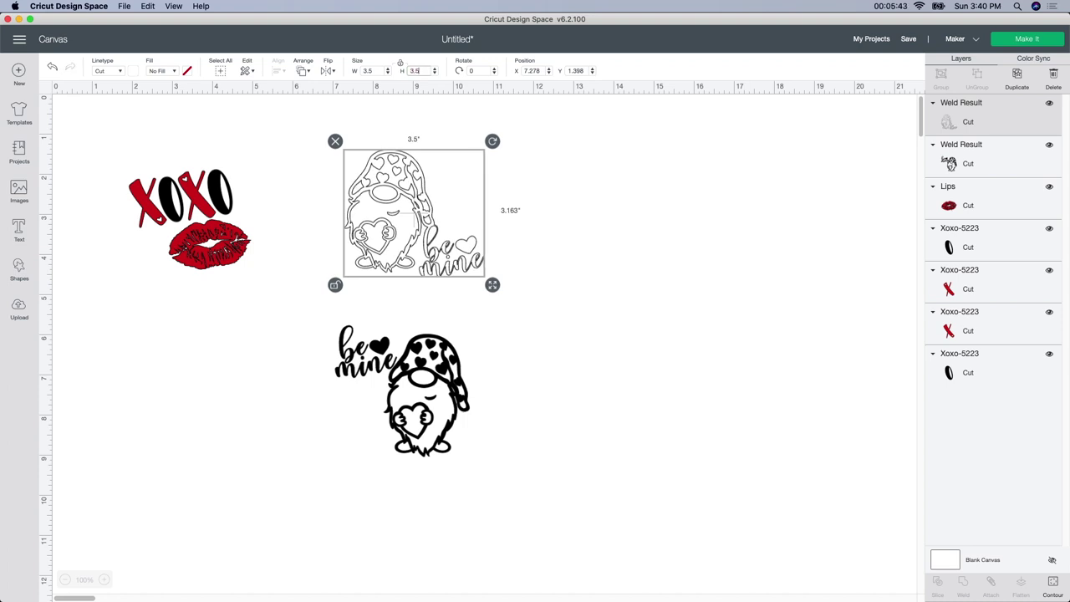
{"action": "key", "text": "Return"}
{"action": "left_click", "coordinate": [449, 267]}
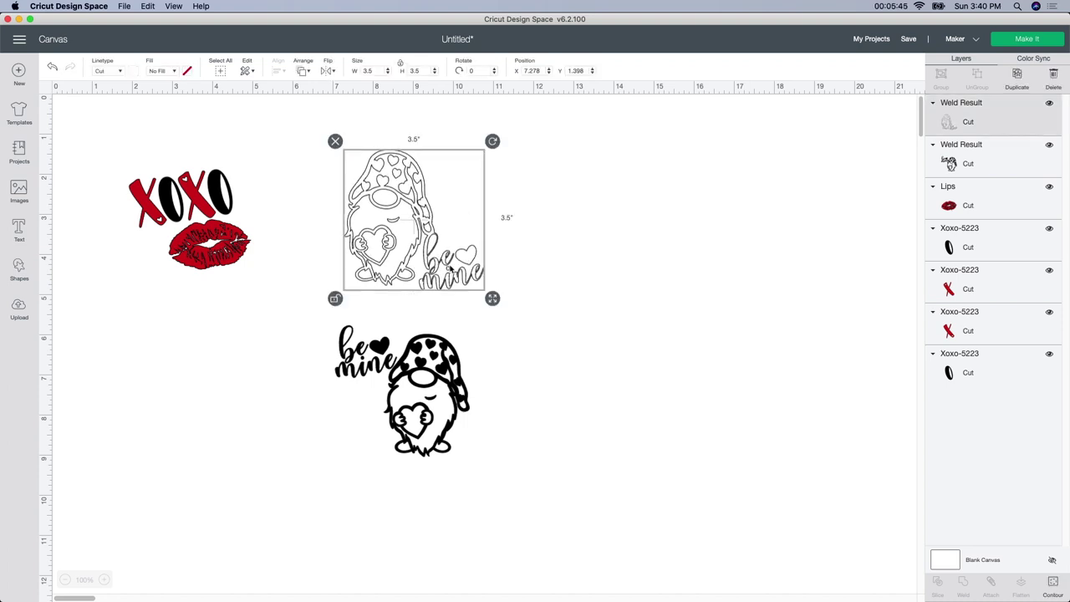
Unlock proportions and set the black 'be mine' gnome to 3.5 × 3.5 in.
{"action": "left_click", "coordinate": [580, 252]}
{"action": "left_click", "coordinate": [461, 382]}
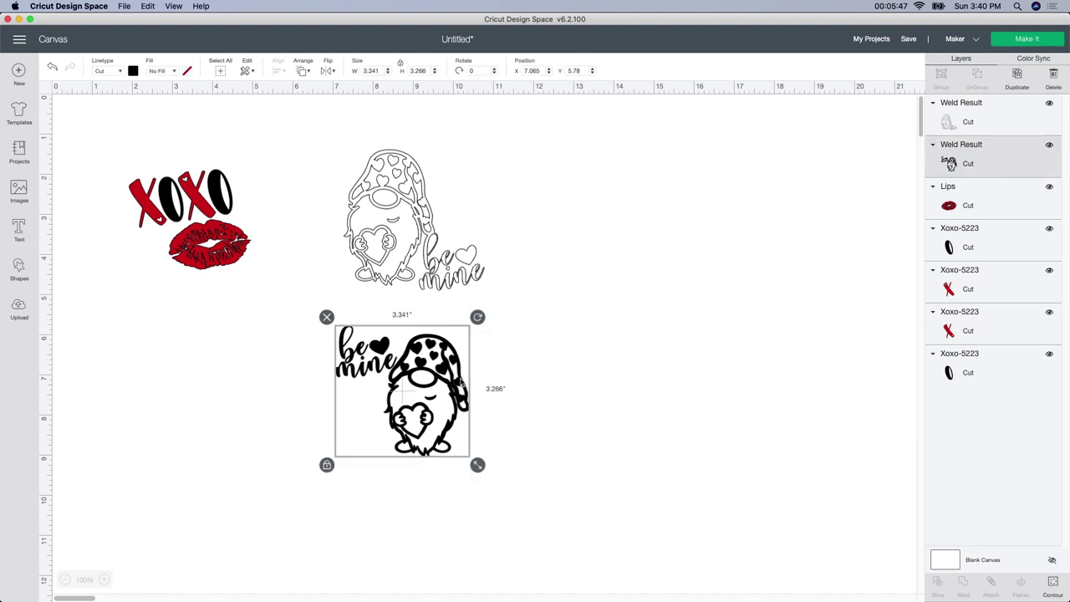
{"action": "left_click", "coordinate": [401, 64]}
{"action": "left_click", "coordinate": [378, 70]}
{"action": "type", "text": "3.5"}
{"action": "key", "text": "Tab"}
{"action": "type", "text": "3.5"}
{"action": "key", "text": "Return"}
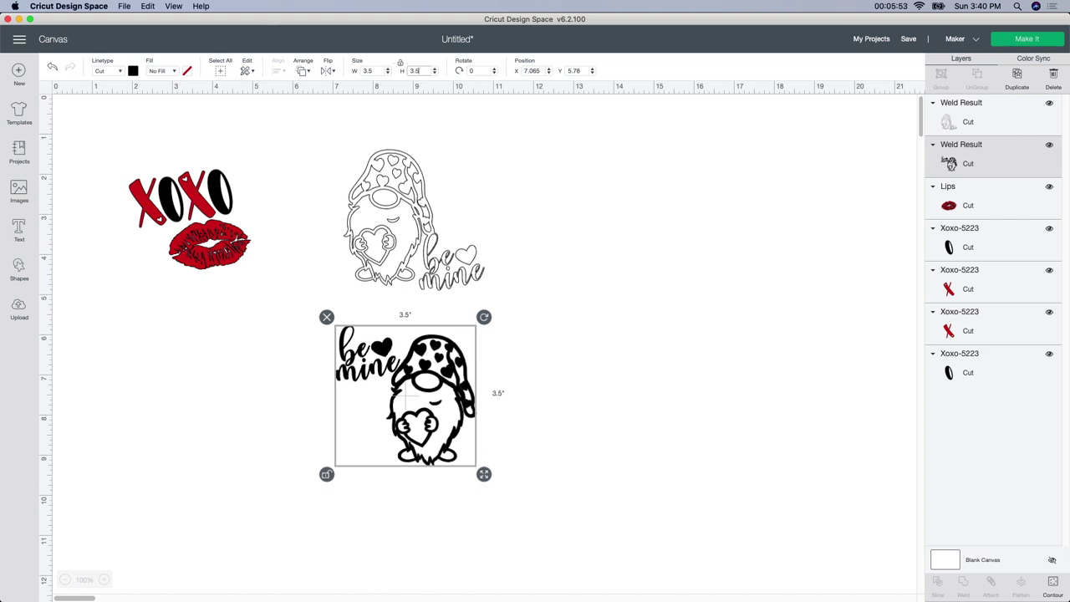
{"action": "left_click_drag", "start_coordinate": [100, 150], "coordinate": [287, 280]}
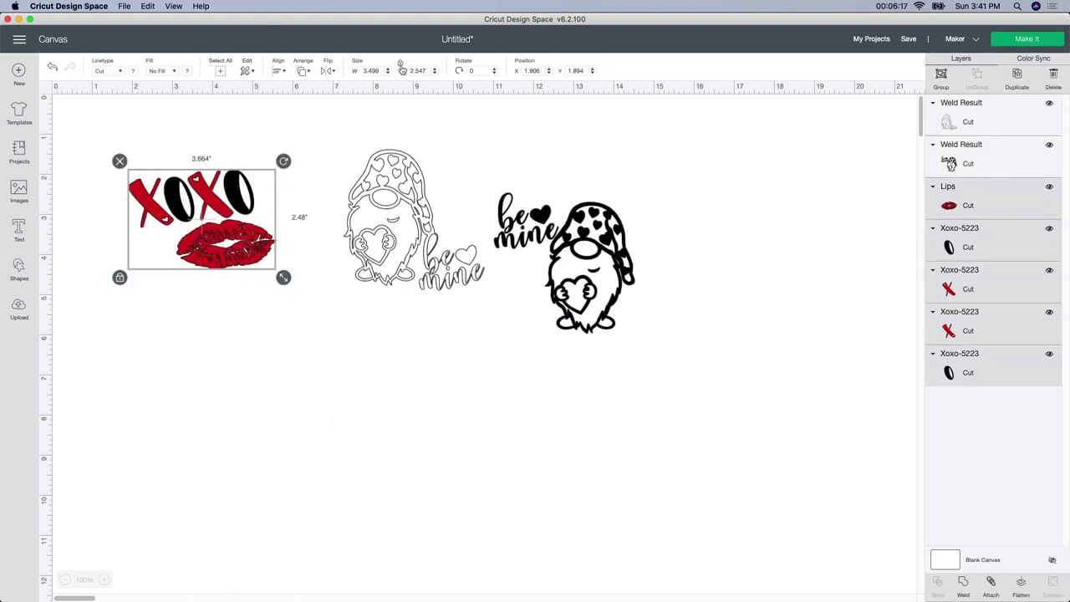
Give the XOXO and lips design a 3.5 in width and 3.4 in height.
{"action": "left_click", "coordinate": [372, 70]}
{"action": "type", "text": "3.5"}
{"action": "key", "text": "Tab"}
{"action": "type", "text": "3.4"}
{"action": "key", "text": "Return"}
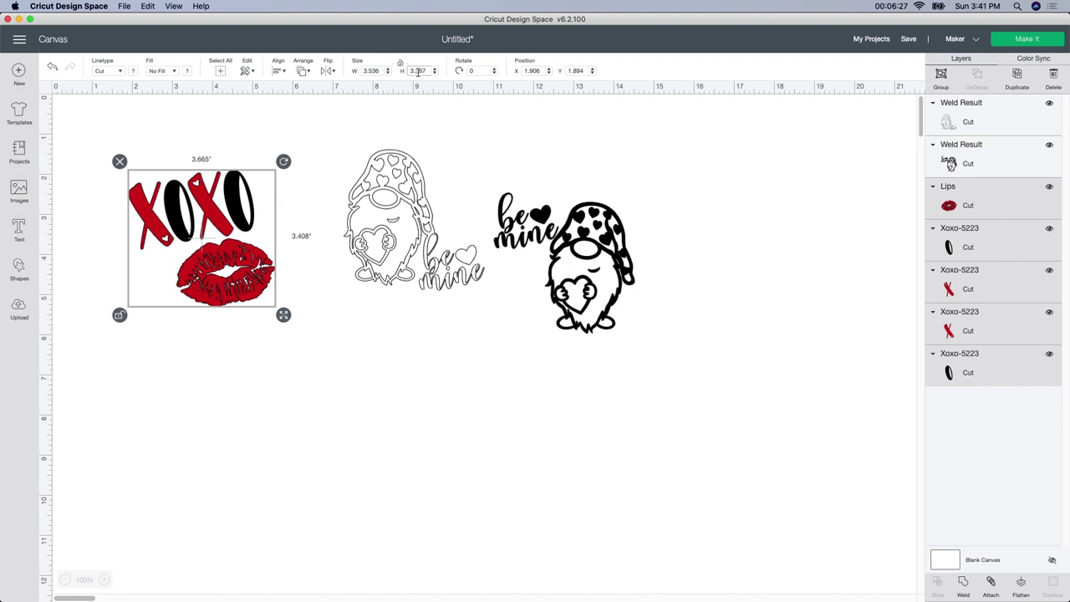
Rework the XOXO and lips size to 3.45 in wide by 3.5 in tall.
{"action": "left_click", "coordinate": [378, 71]}
{"action": "type", "text": "3.5"}
{"action": "key", "text": "Tab"}
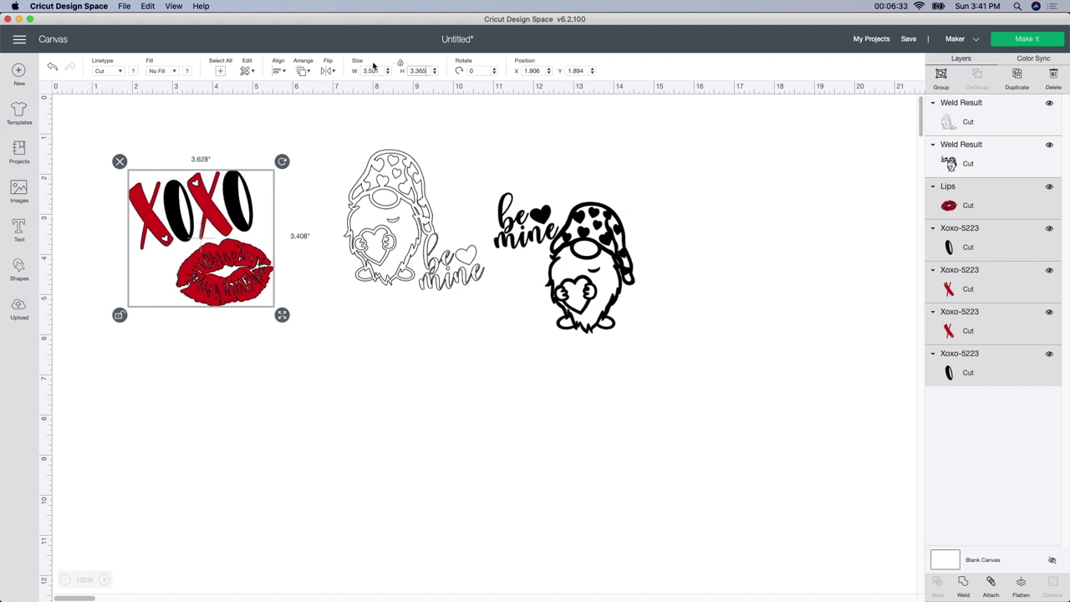
{"action": "key", "text": "shift+Tab"}
{"action": "type", "text": "3"}
{"action": "type", "text": ".4"}
{"action": "type", "text": "5"}
{"action": "key", "text": "Tab"}
{"action": "type", "text": "3.5"}
{"action": "key", "text": "Return"}
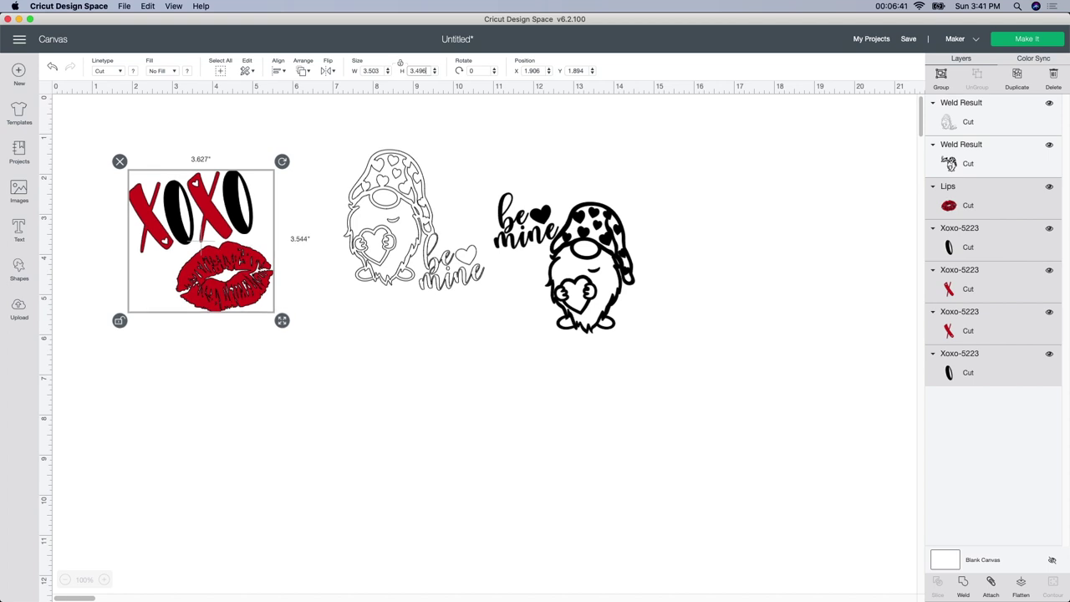
Enter 3.5 × 3.5 in so XOXO and lips match the gnomes.
{"action": "left_click", "coordinate": [370, 70]}
{"action": "type", "text": "3.5"}
{"action": "key", "text": "Tab"}
{"action": "type", "text": "3.5"}
{"action": "key", "text": "Return"}
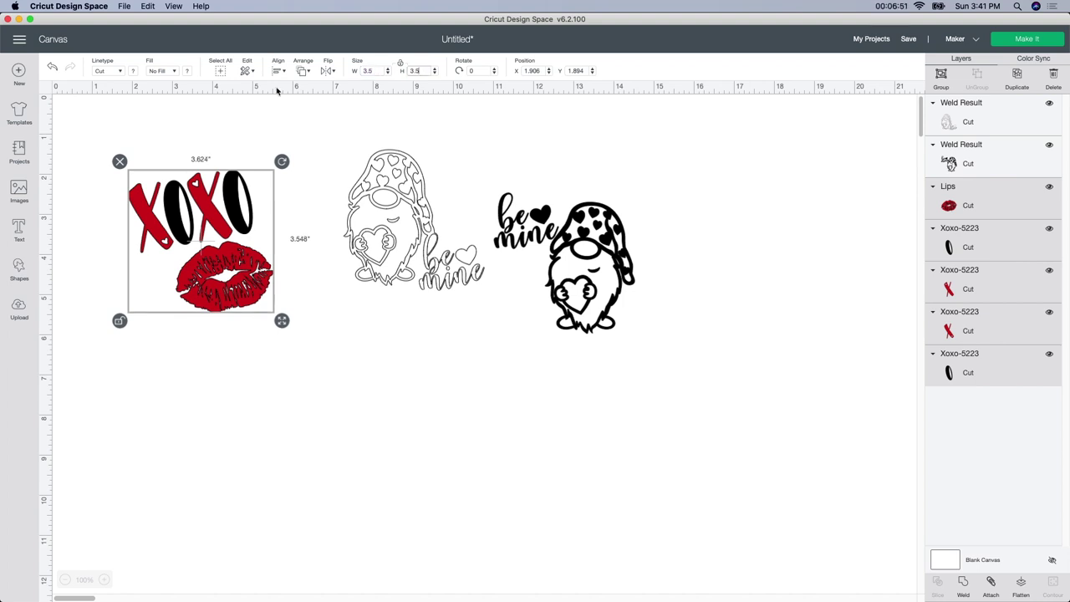
{"action": "left_click", "coordinate": [296, 346]}
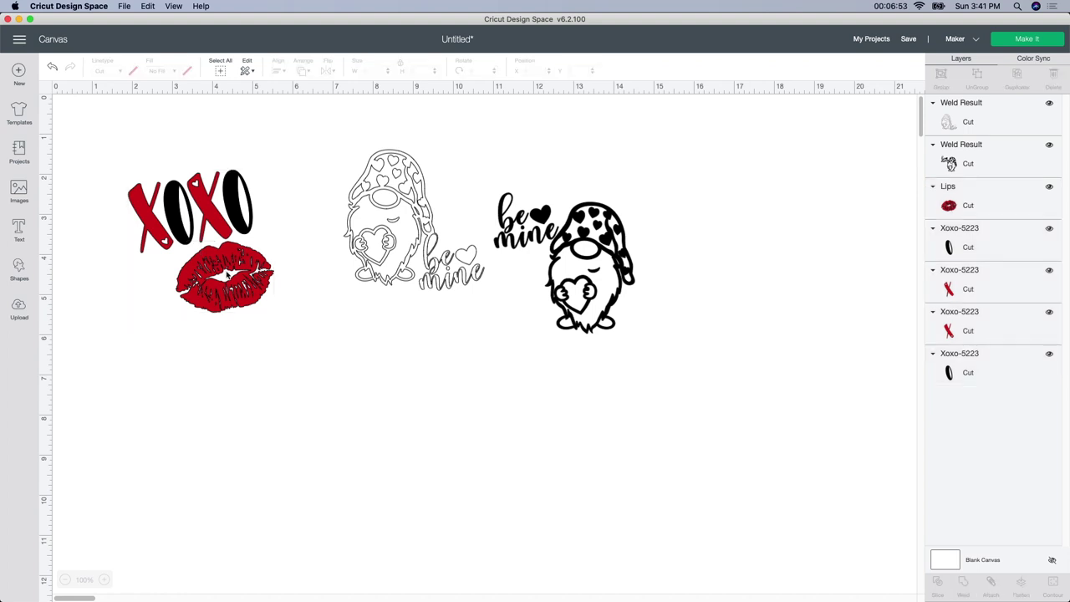
{"action": "left_click", "coordinate": [229, 276]}
Raise the black gnome into the top row and line it up beside the outlined gnome at X 11.454, Y 1.433.
{"action": "left_click_drag", "start_coordinate": [140, 152], "coordinate": [243, 302]}
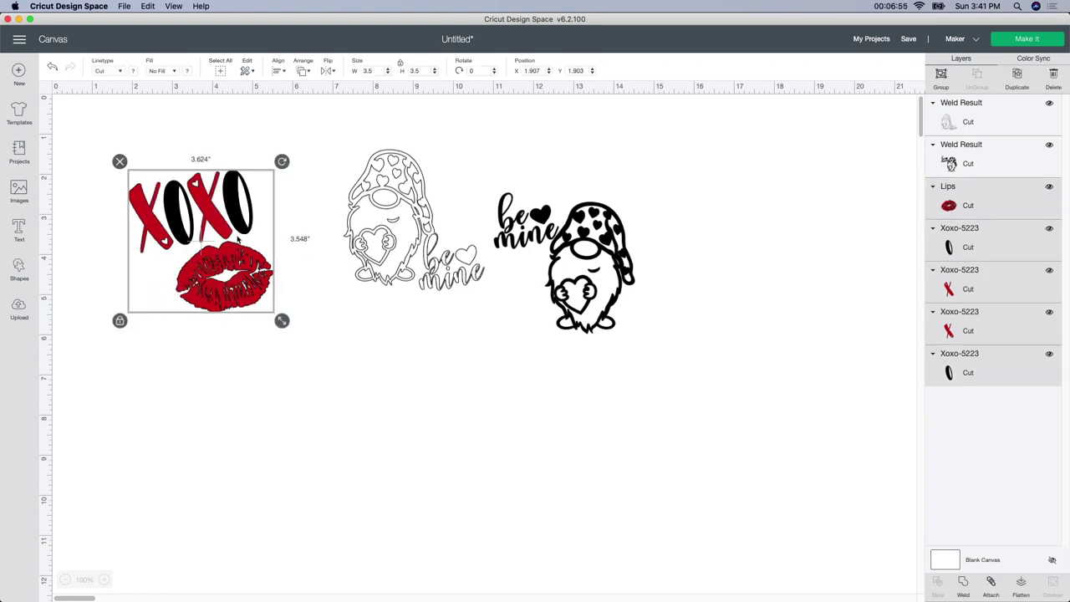
{"action": "left_click", "coordinate": [583, 264]}
{"action": "left_click_drag", "start_coordinate": [583, 264], "coordinate": [683, 221]}
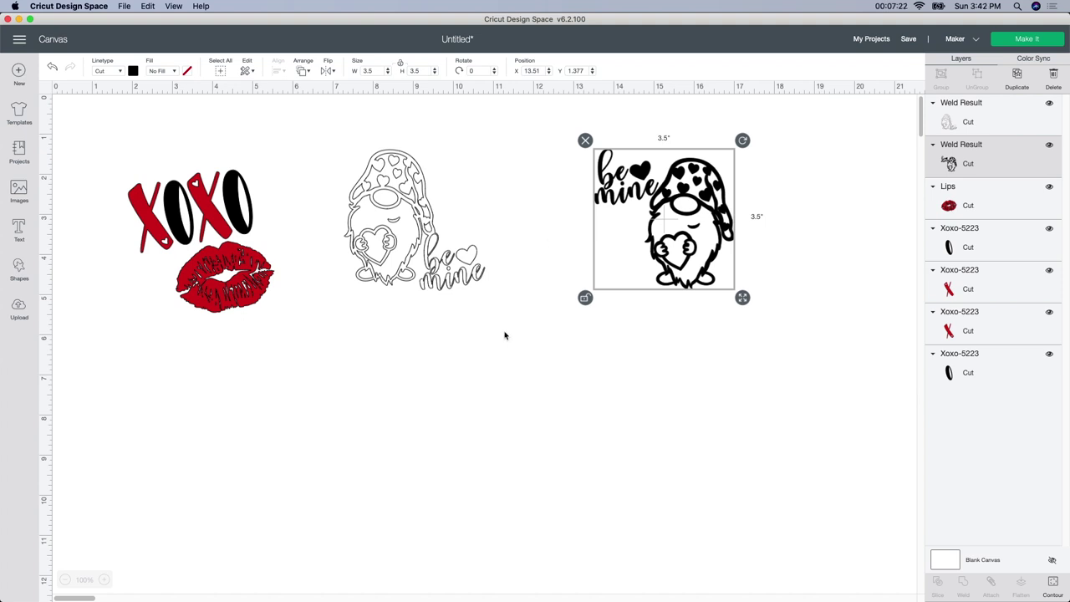
{"action": "left_click", "coordinate": [449, 381]}
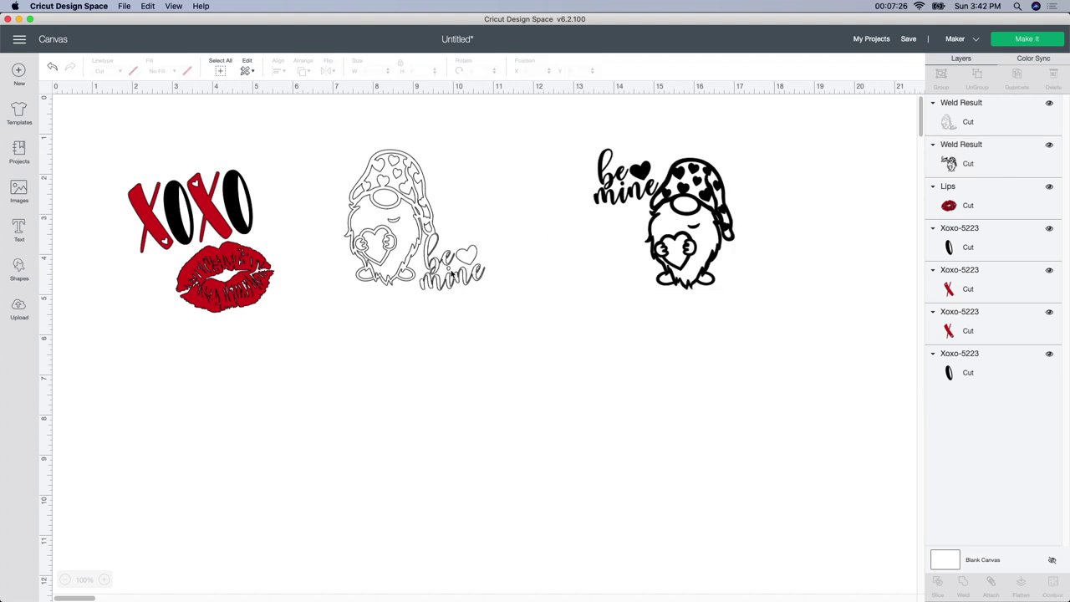
{"action": "left_click_drag", "start_coordinate": [472, 218], "coordinate": [460, 216]}
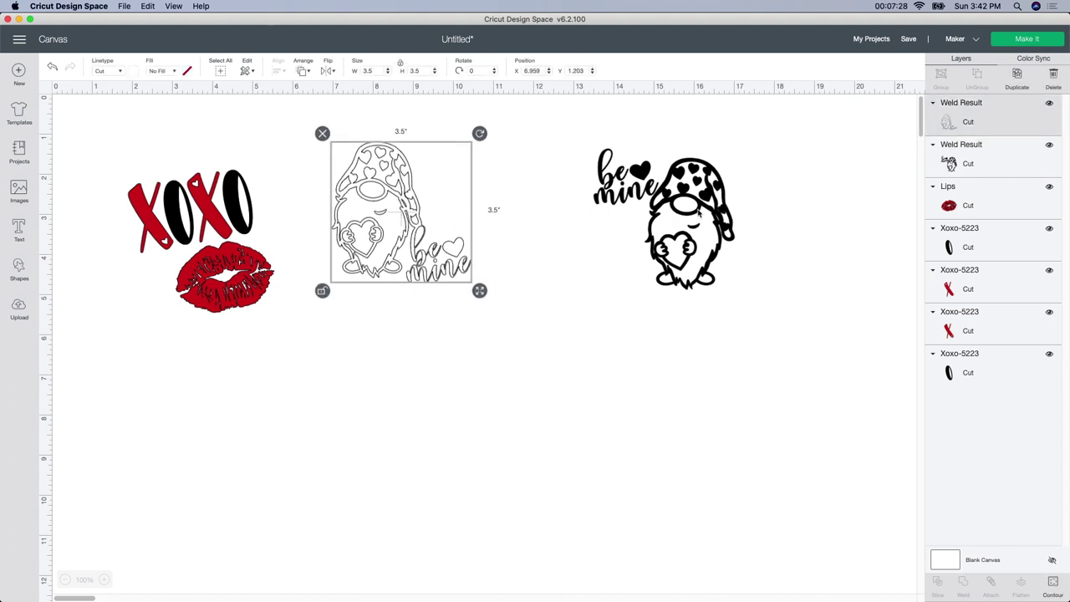
{"action": "left_click_drag", "start_coordinate": [702, 209], "coordinate": [619, 216]}
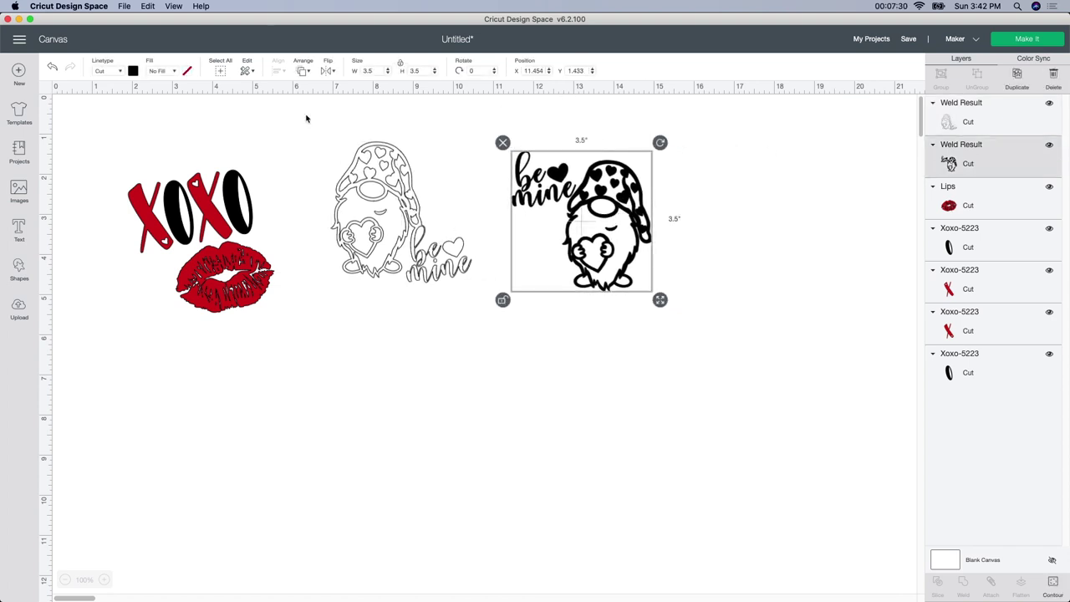
Send the designs to white, black and red mats, spacing apart the overlapping O's and lips, and continue.
{"action": "left_click", "coordinate": [1037, 42]}
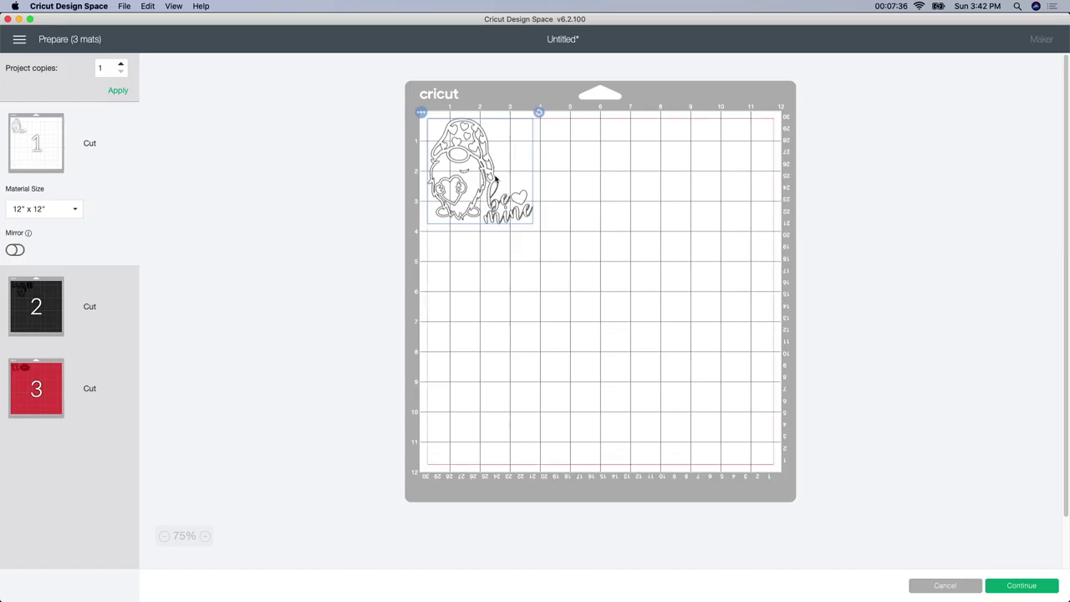
{"action": "left_click", "coordinate": [45, 309]}
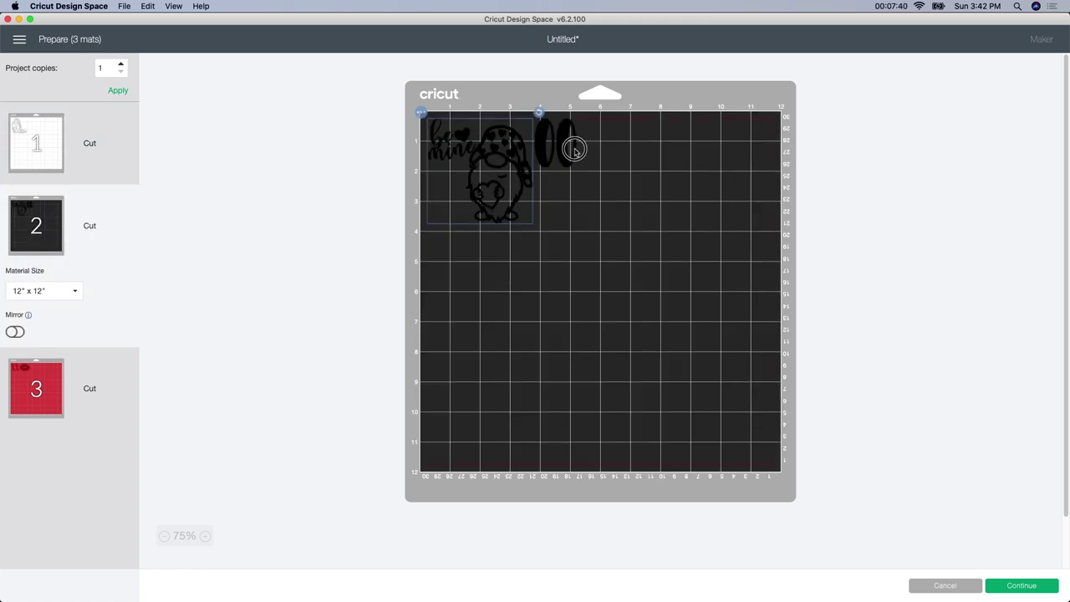
{"action": "mouse_move", "coordinate": [575, 150]}
{"action": "left_mouse_down"}
{"action": "mouse_move", "coordinate": [587, 147]}
{"action": "mouse_move", "coordinate": [558, 140]}
{"action": "left_mouse_up"}
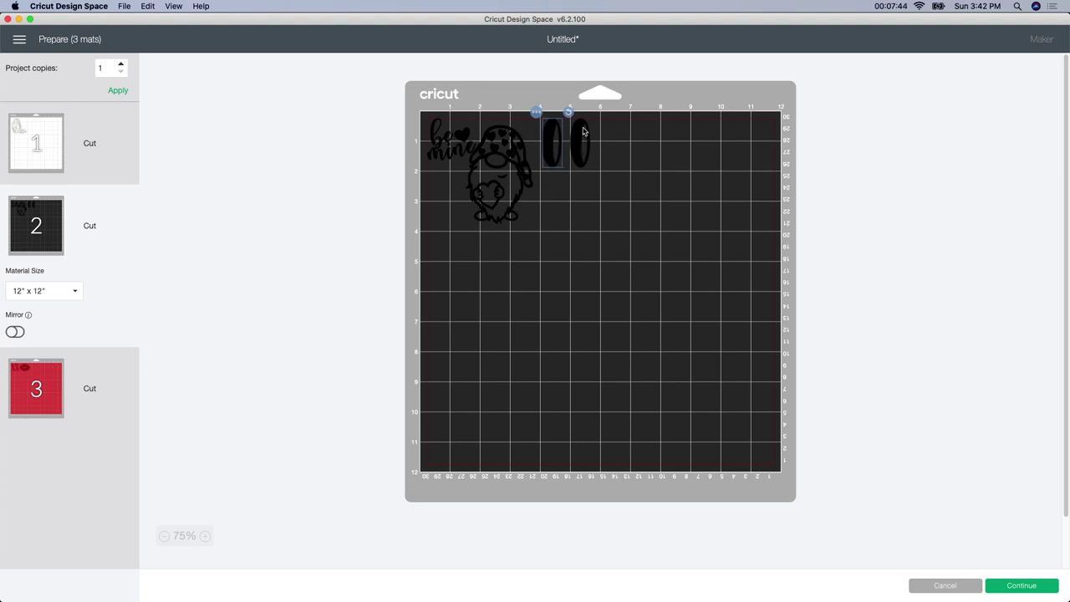
{"action": "left_click", "coordinate": [23, 394]}
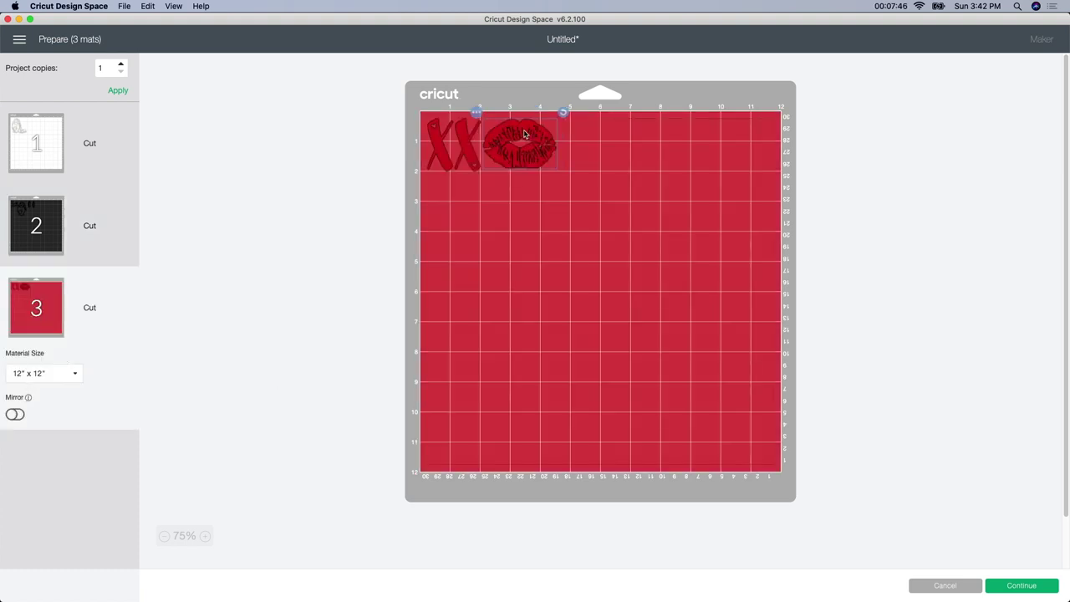
{"action": "left_click_drag", "start_coordinate": [527, 140], "coordinate": [539, 140]}
{"action": "left_click", "coordinate": [466, 147]}
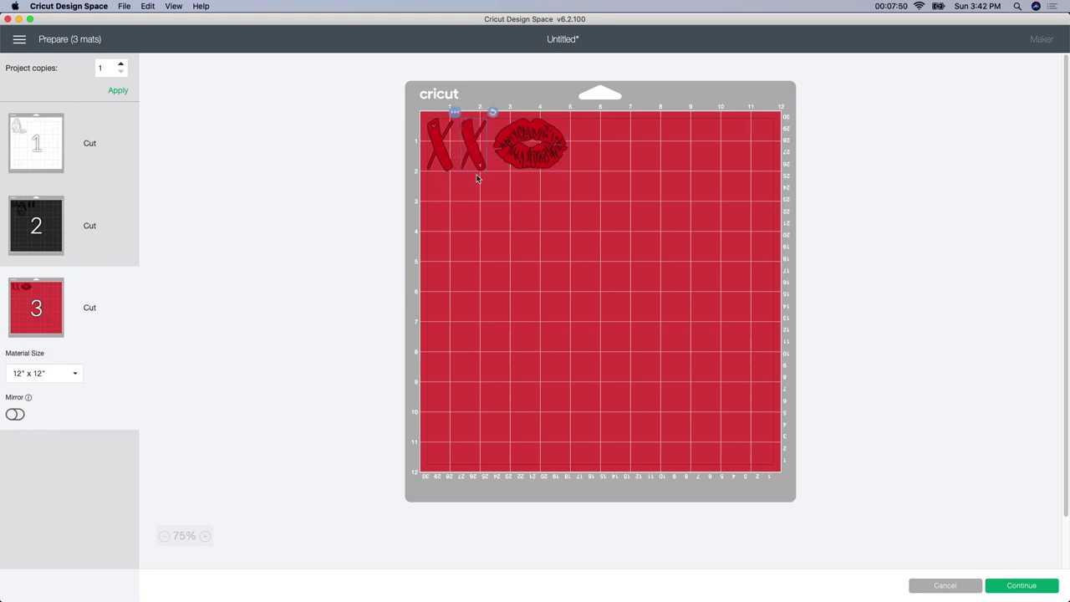
{"action": "left_click", "coordinate": [50, 149]}
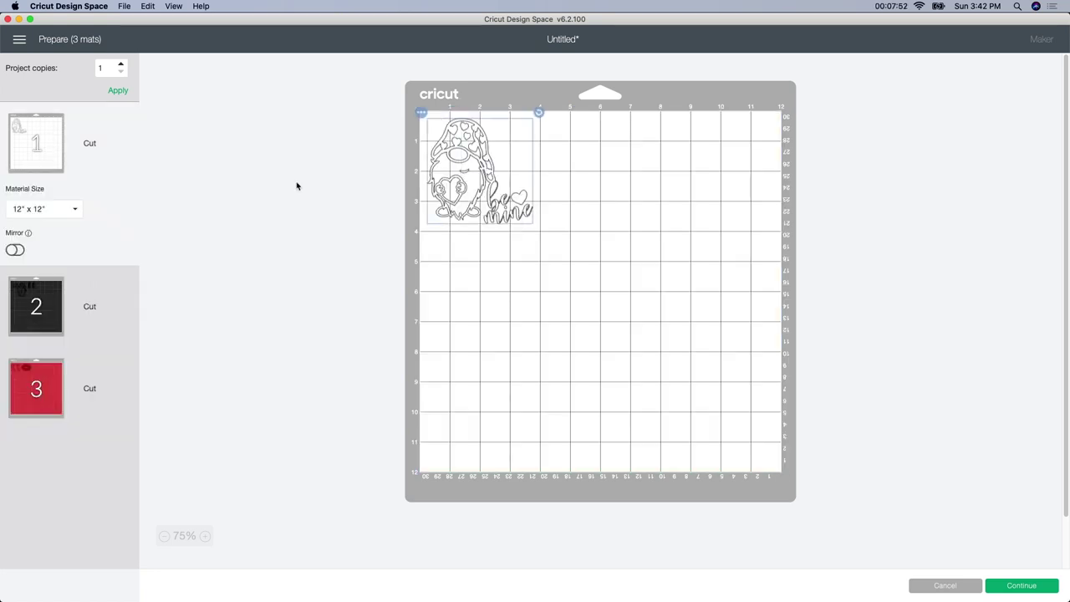
{"action": "left_click", "coordinate": [1020, 586]}
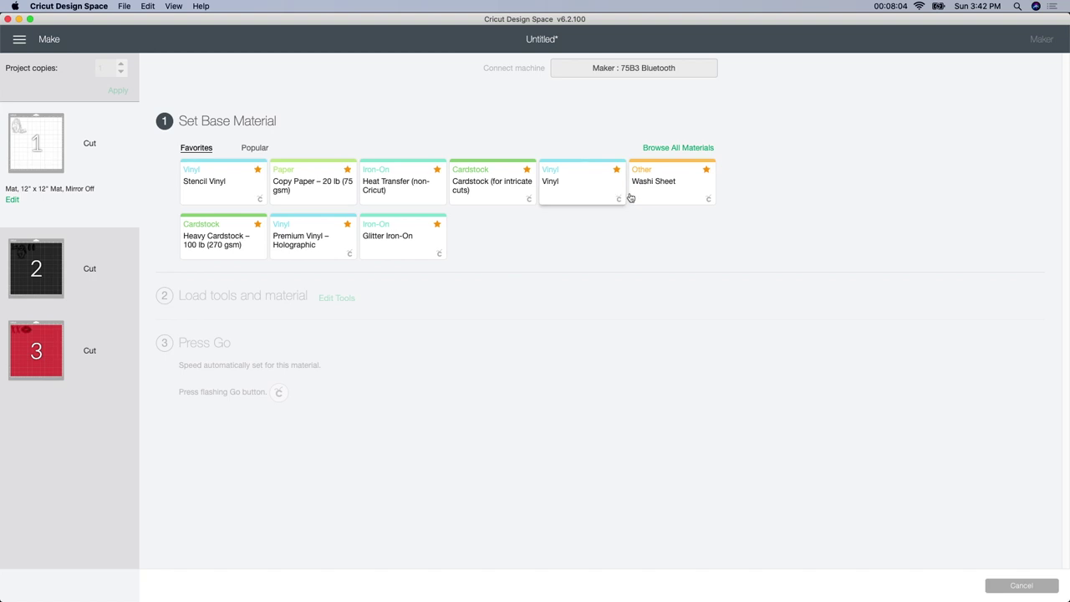
Choose Stencil Vinyl as the base material and raise the cut pressure from Default to More.
{"action": "left_click", "coordinate": [239, 190]}
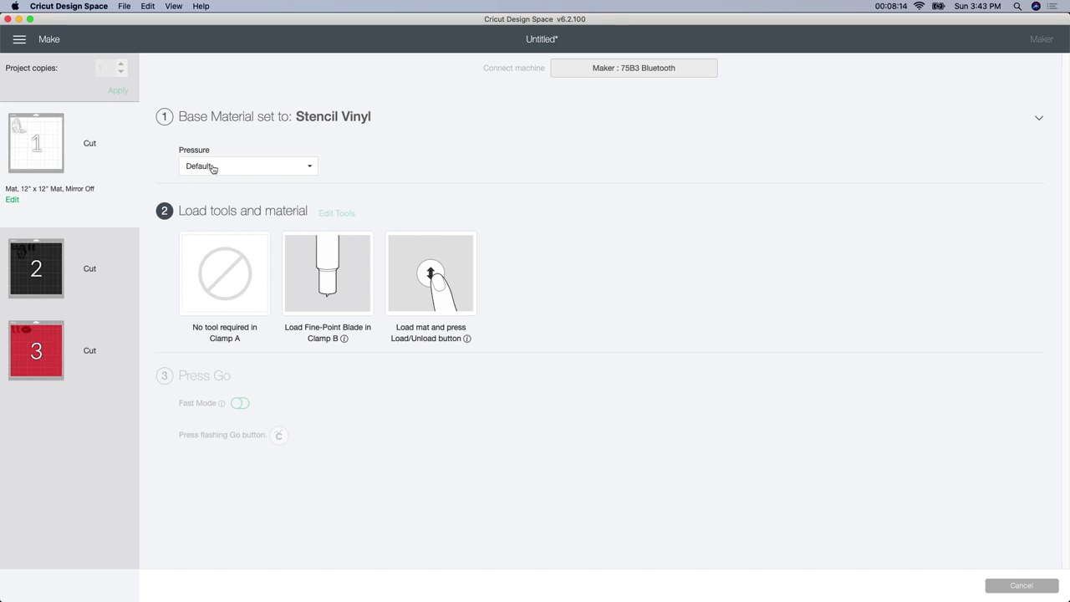
{"action": "left_click", "coordinate": [213, 168]}
{"action": "left_click", "coordinate": [215, 186]}
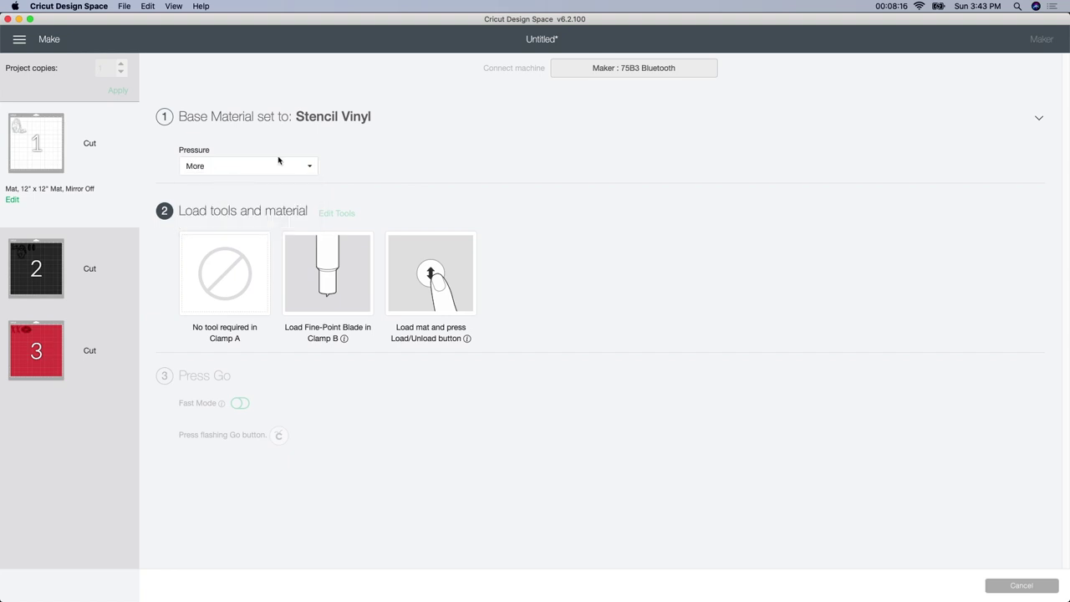